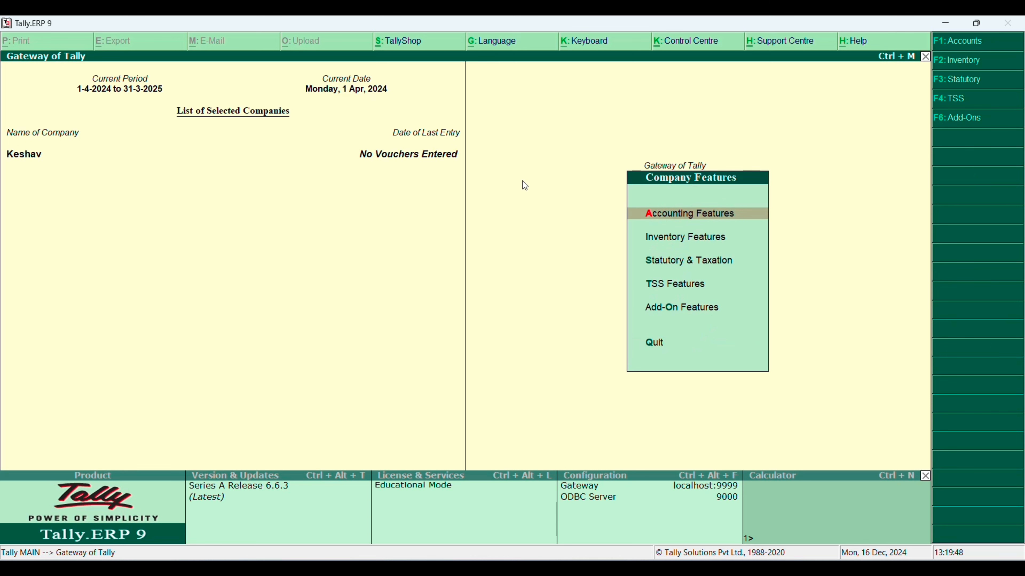
Open the company's inventory features and review the general and the storage and classification settings
key(Down)
key(Return)
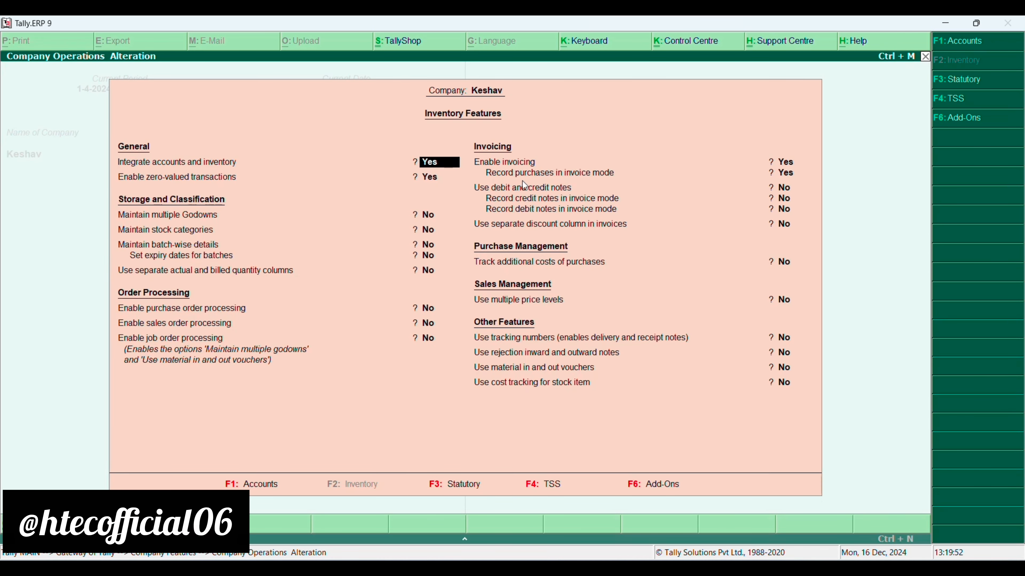
key(Return)
key(Return)
key(Return)
key(Up)
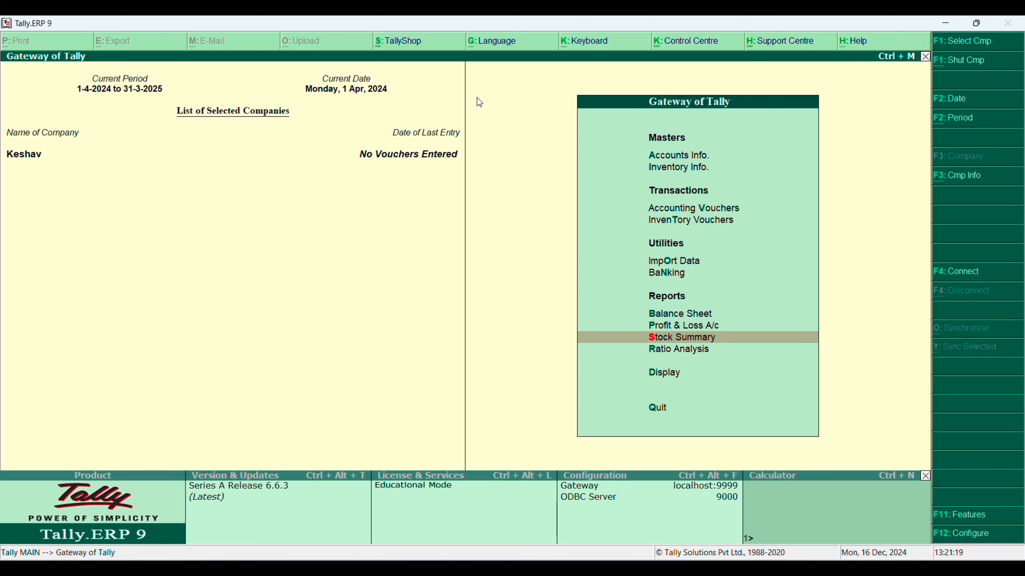
Set Maintain multiple Godowns to Yes in the company's inventory features and save the settings
key(F11)
key(Down)
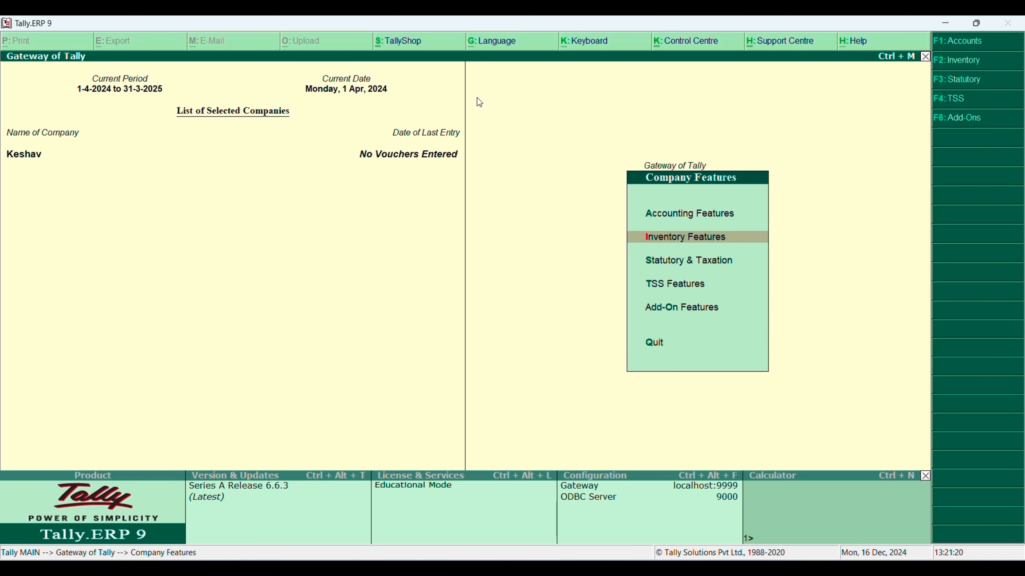
key(Return)
key(Return)
key(Return)
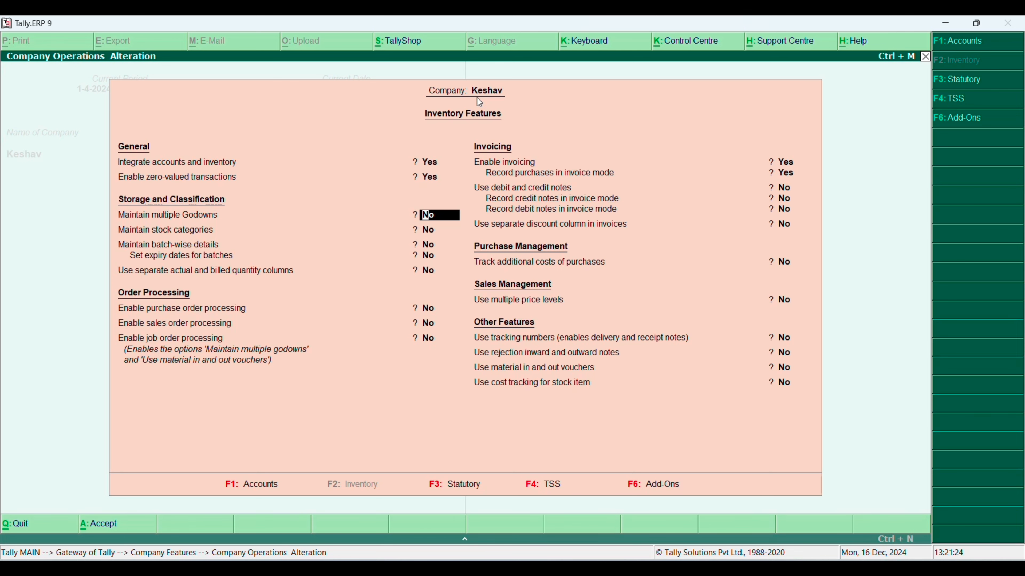
key(y)
key(Return)
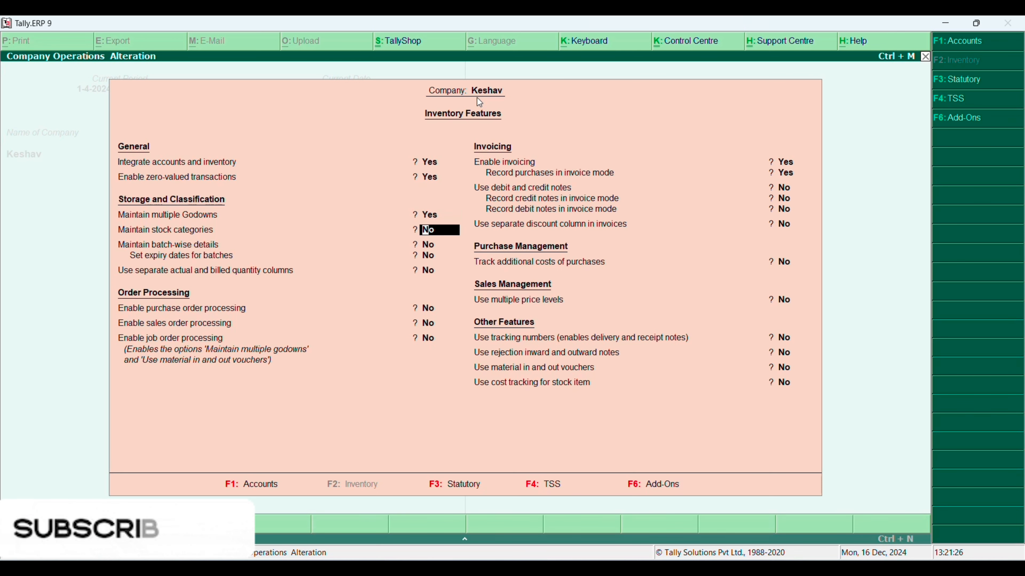
key(Return)
key(Return)
key(Return)
key(Return)
key(Return)
key(Return)
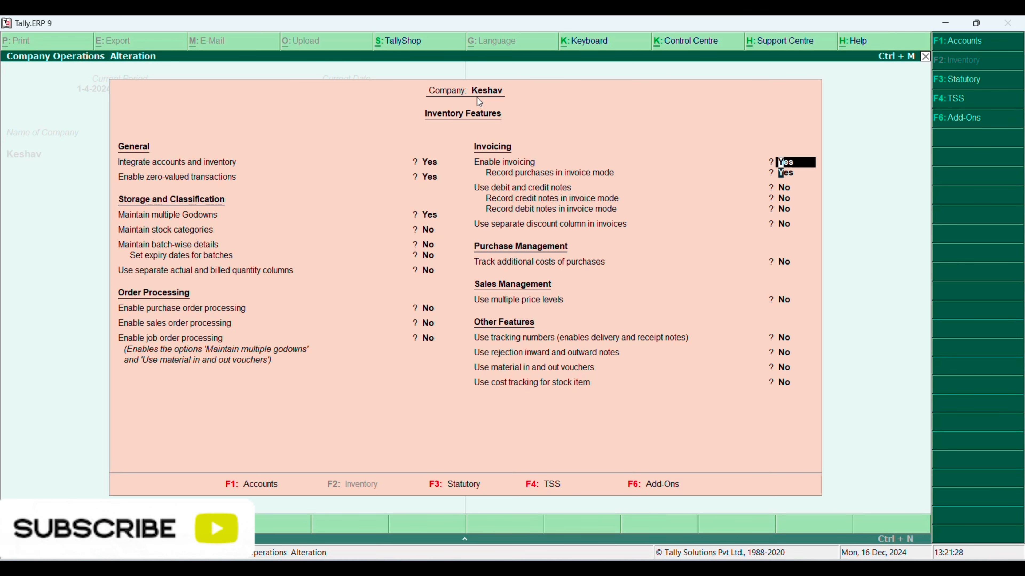
key(Return)
key(Return)
key(ctrl+a)
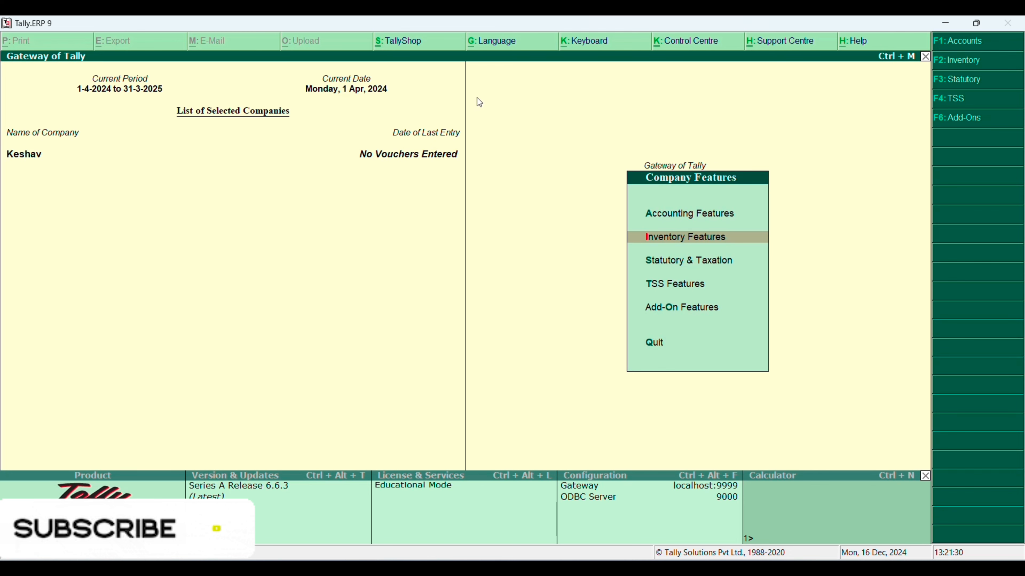
Create a single godown named Haipur under Primary in the inventory masters and save it
key(Escape)
key(Up)
key(Up)
key(Up)
key(Up)
key(Up)
key(Up)
key(Up)
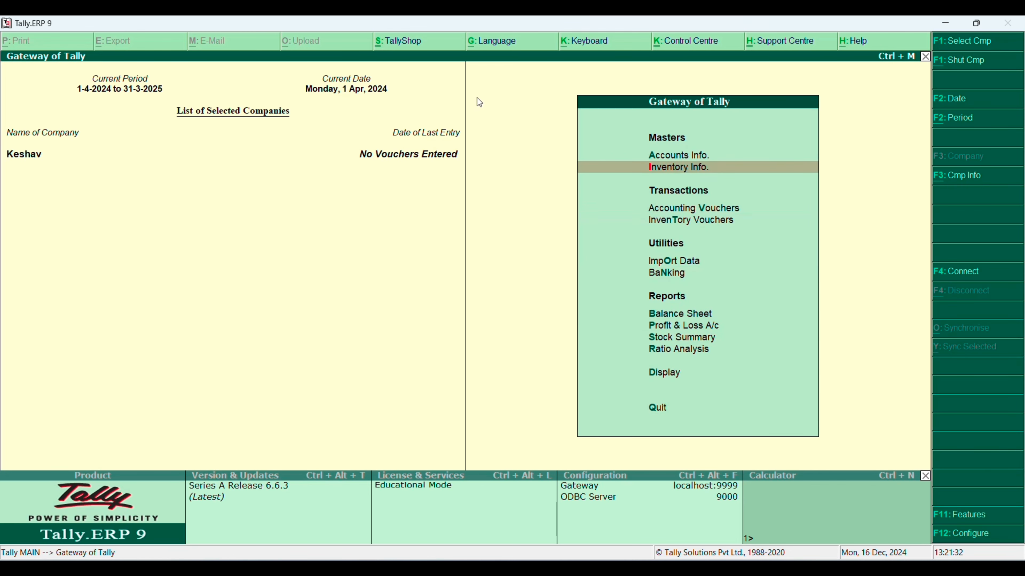
key(Return)
key(Down)
key(Down)
key(Return)
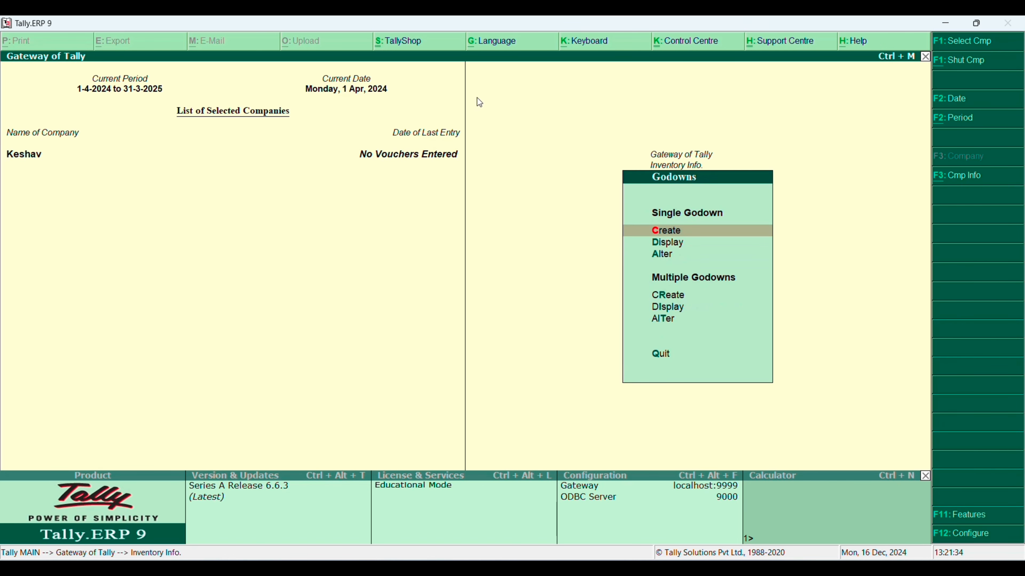
key(Return)
text(Haipur)
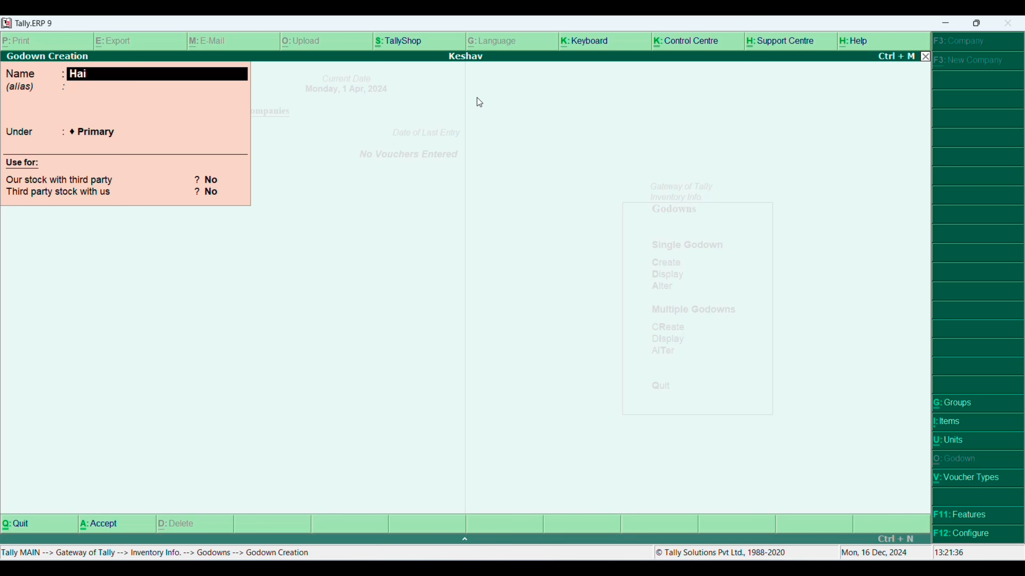
key(Return)
key(Return)
key(Return)
key(Return)
key(Return)
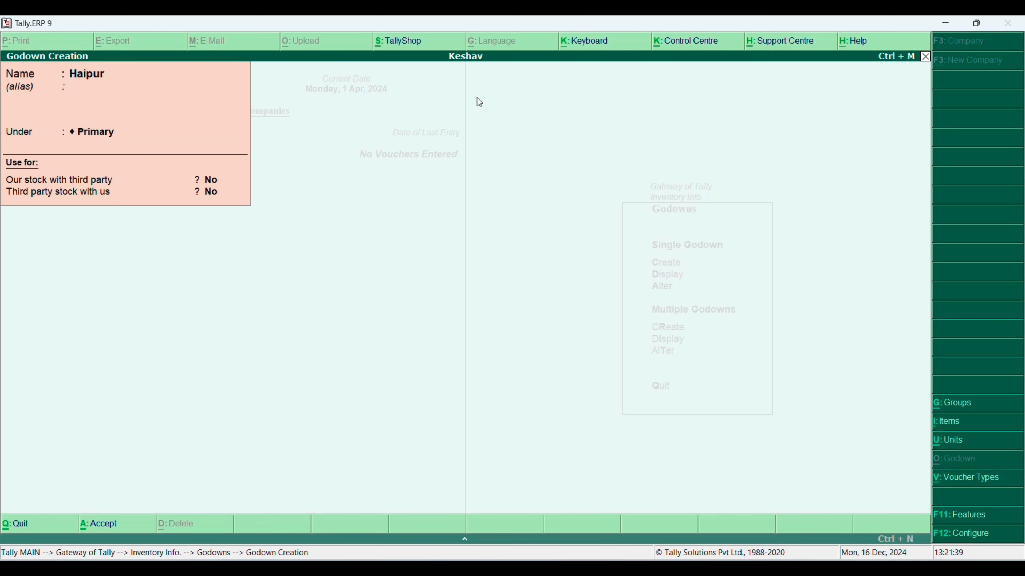
key(Return)
Create a second godown named Kankhal under Primary, save it and leave the inventory masters
text(Kankhal)
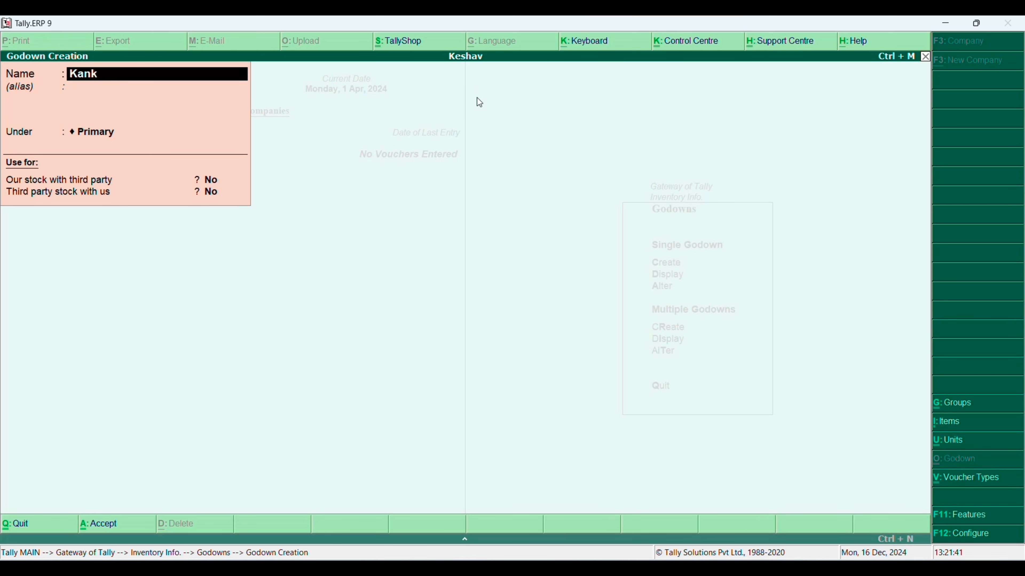
key(Return)
key(Return)
key(Return)
key(Return)
key(Return)
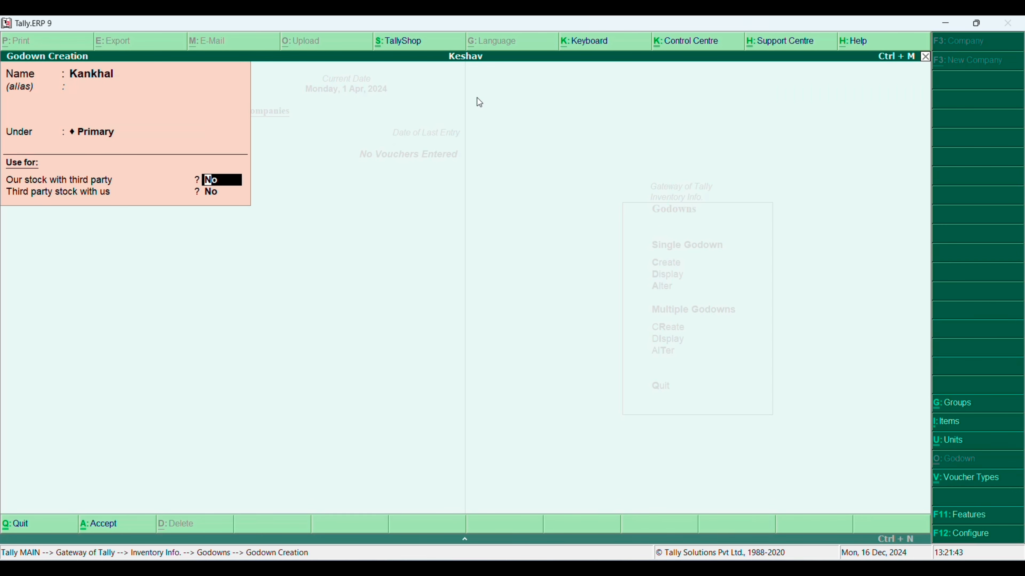
key(Return)
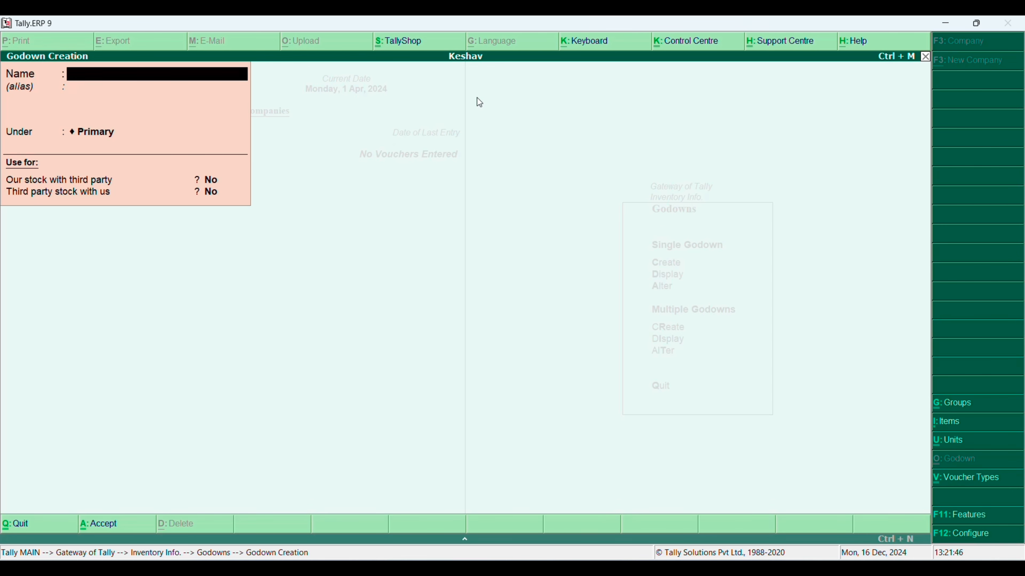
key(Escape)
key(Return)
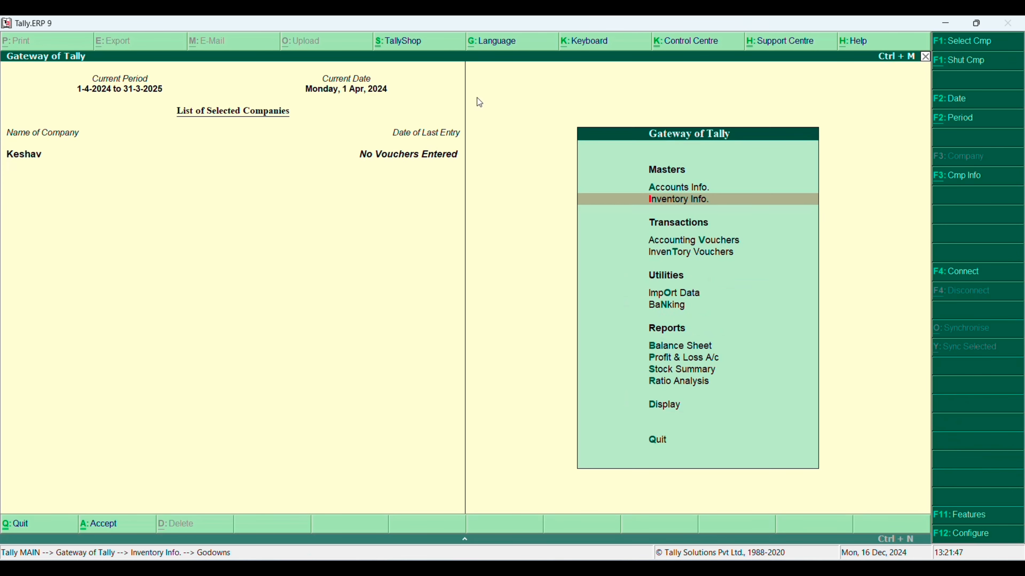
Start a purchase voucher with supplier invoice number 10021 dated 1-Apr-2024
key(Down)
key(Return)
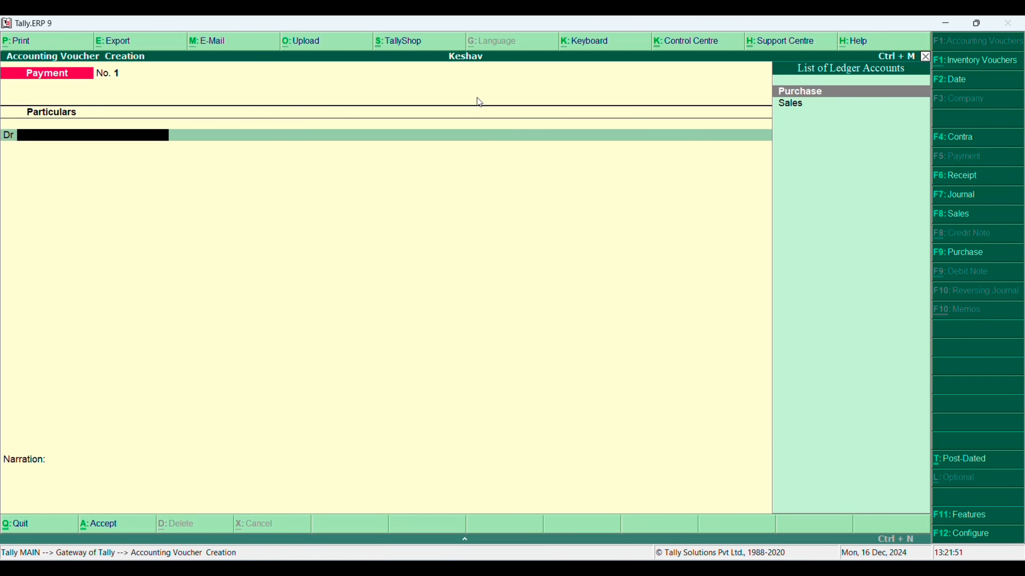
key(F9)
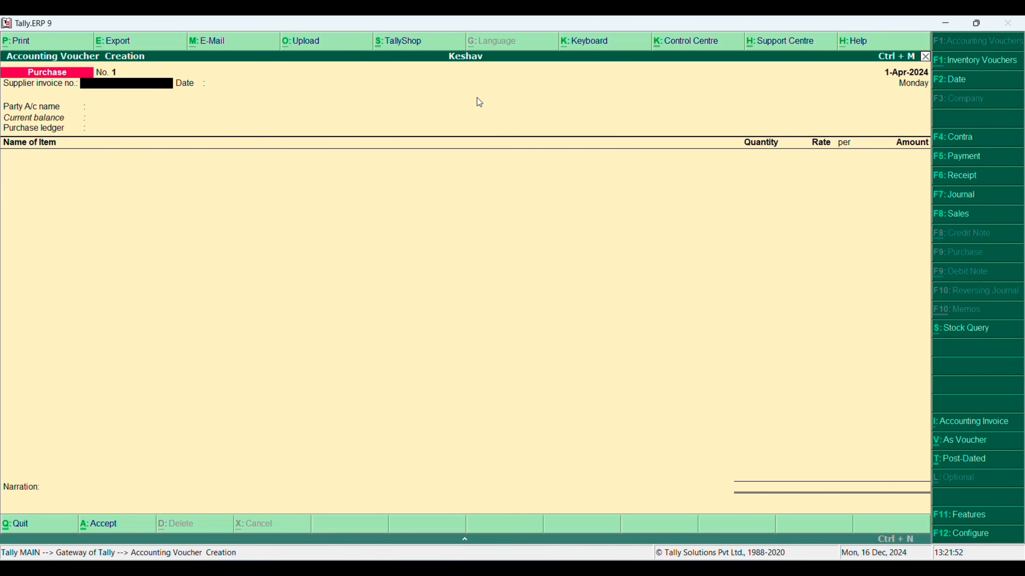
text(10021)
key(Return)
key(Return)
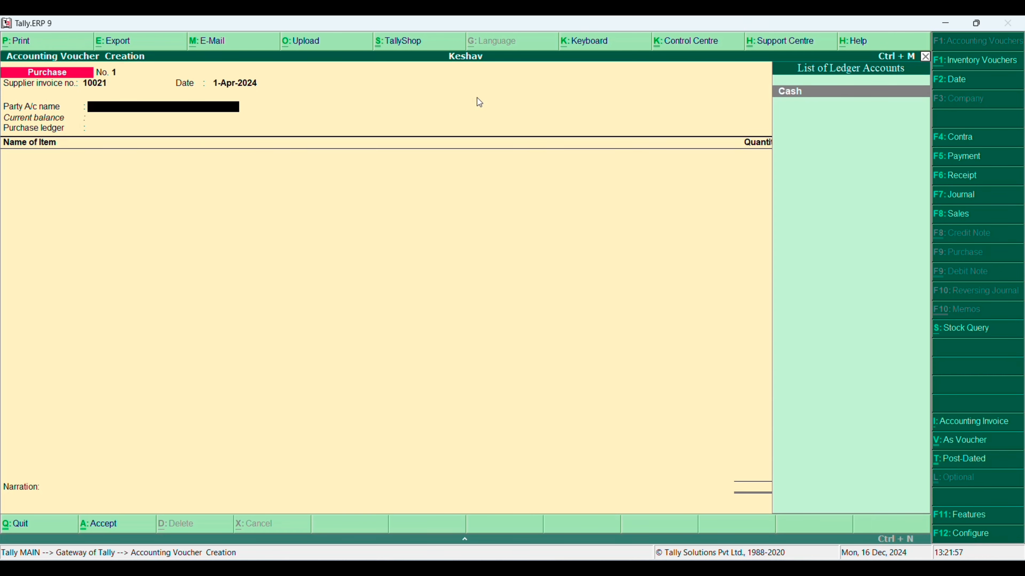
Create a party ledger with the supplier's name under Sundry Creditors and use it as the voucher's party account
key(alt+c)
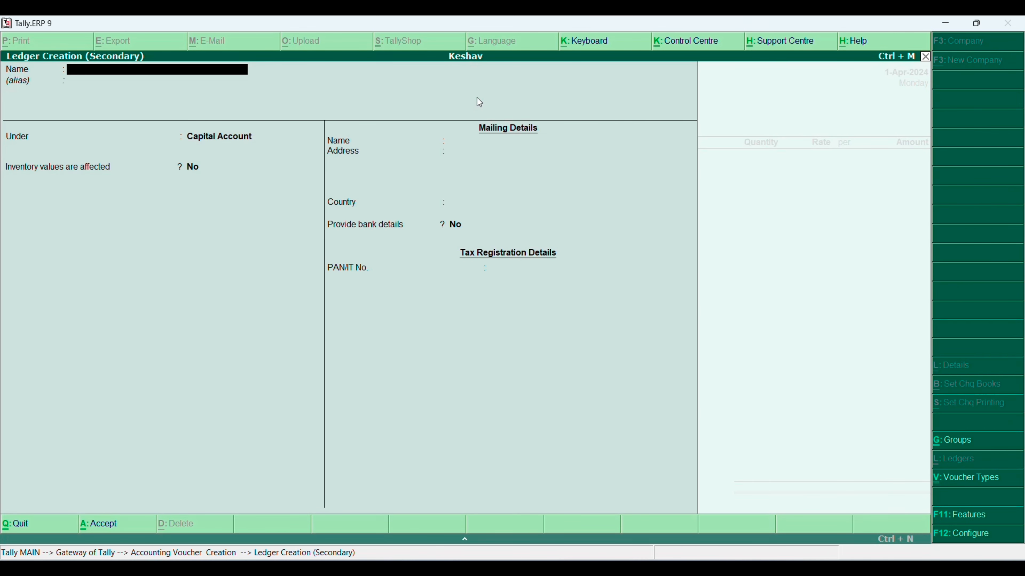
text(Aman)
key(Return)
key(Return)
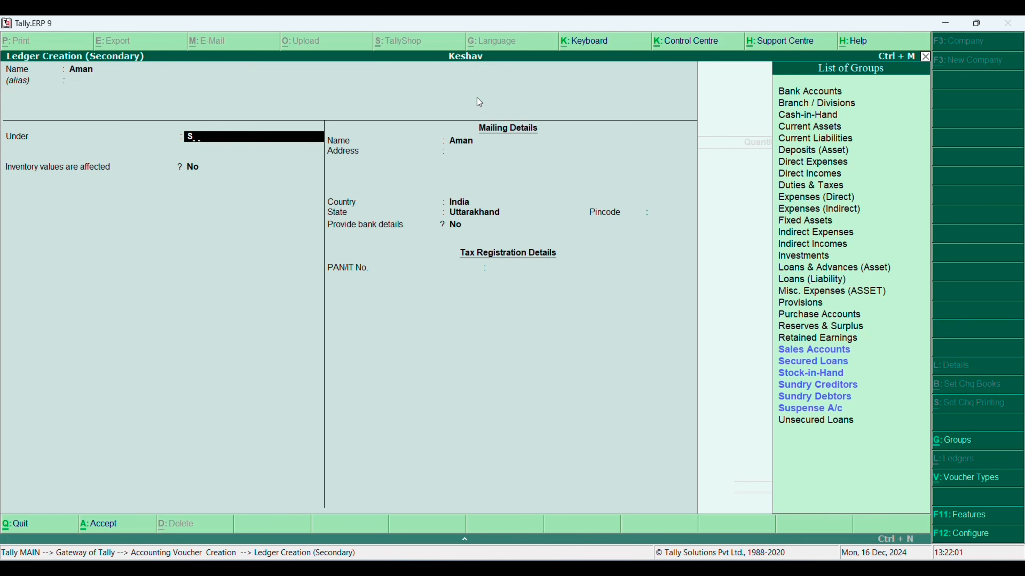
text(Sun)
key(Return)
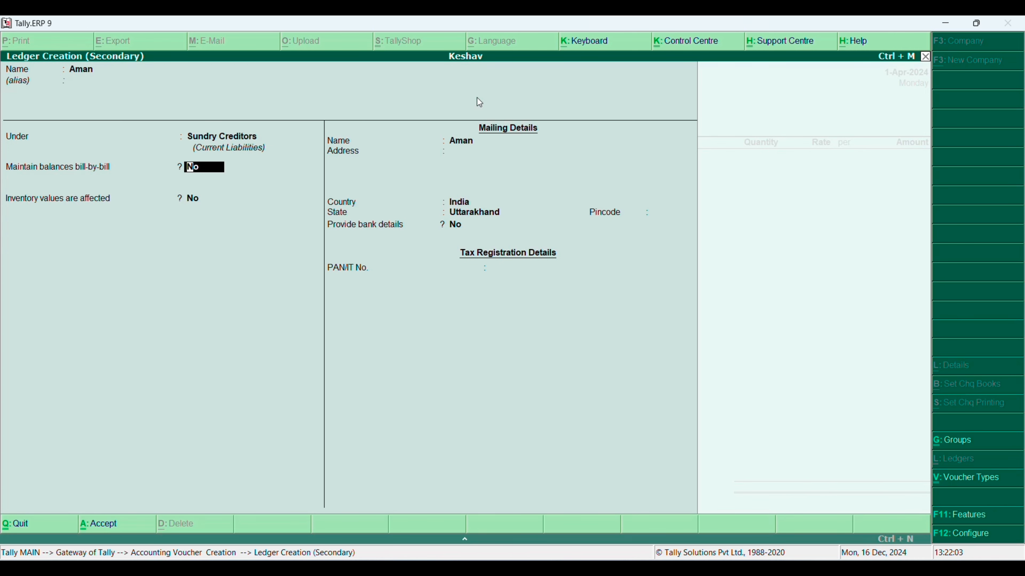
key(ctrl+a)
key(ctrl+a)
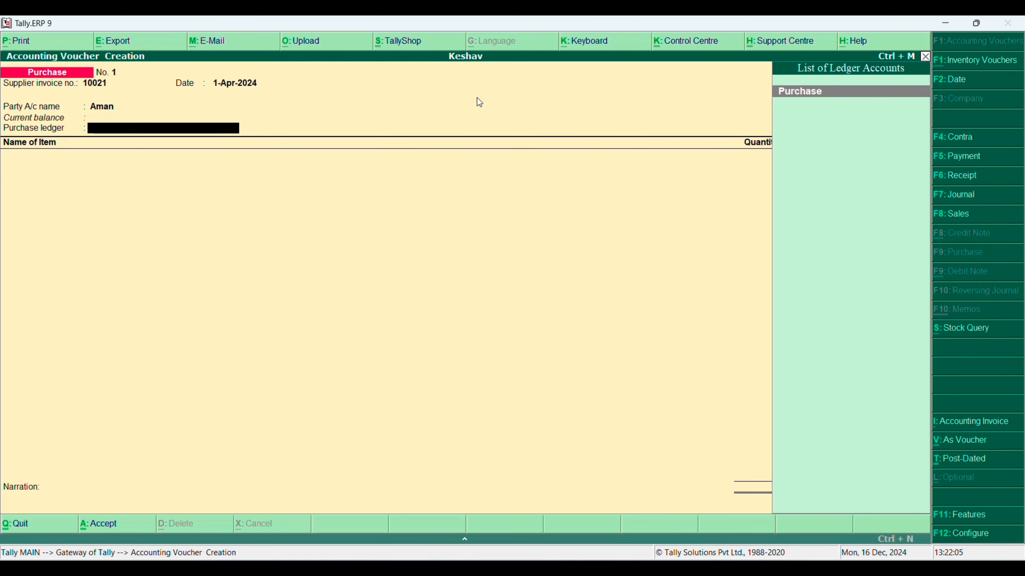
Choose Purchase as the purchase ledger and add Dell Computer as the first stock item
key(Return)
key(space)
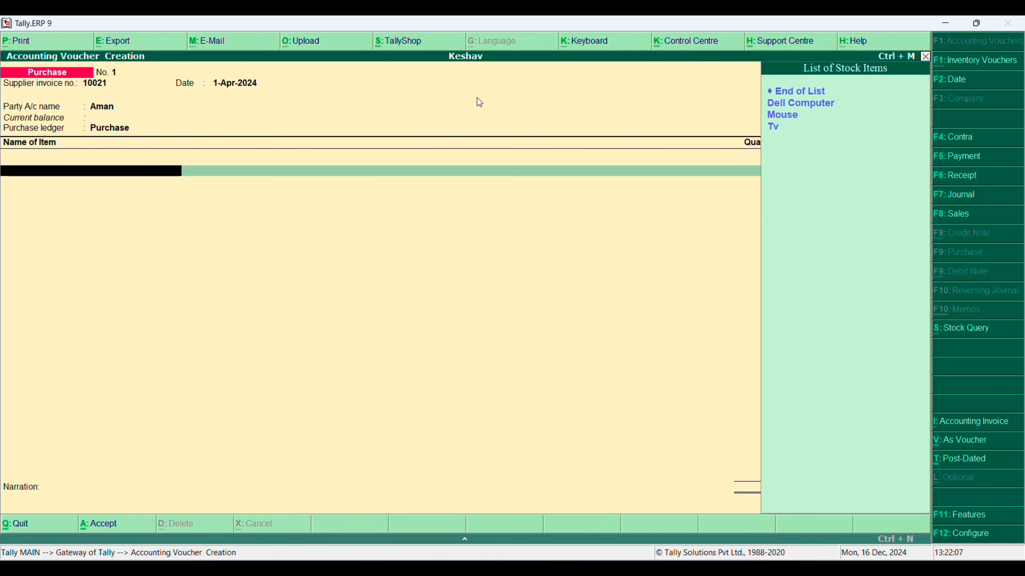
key(Up)
key(Up)
key(Up)
key(Return)
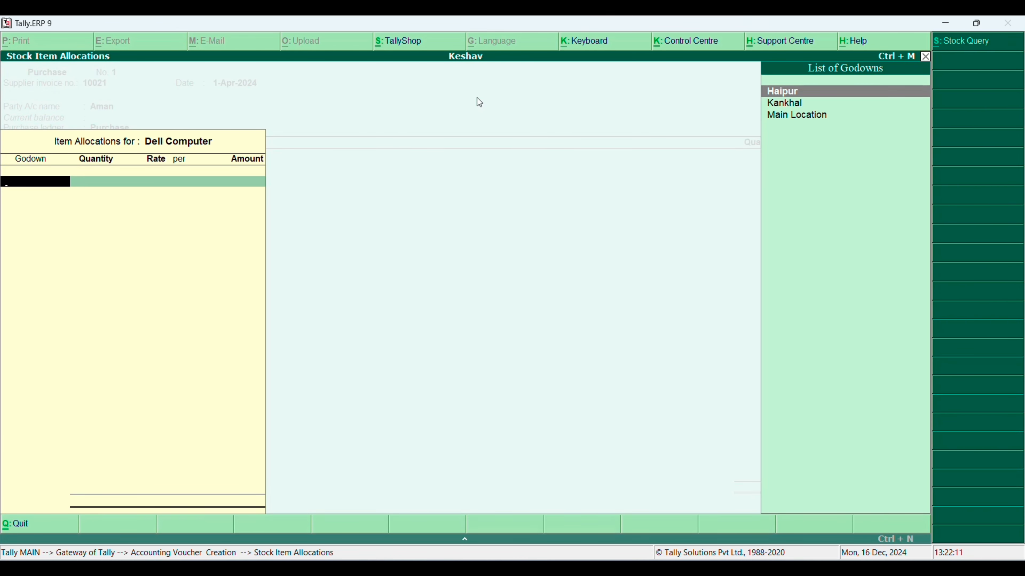
Allocate 100 pcs of Dell Computer to the Haipur godown at a rate of 1,15,000
key(Return)
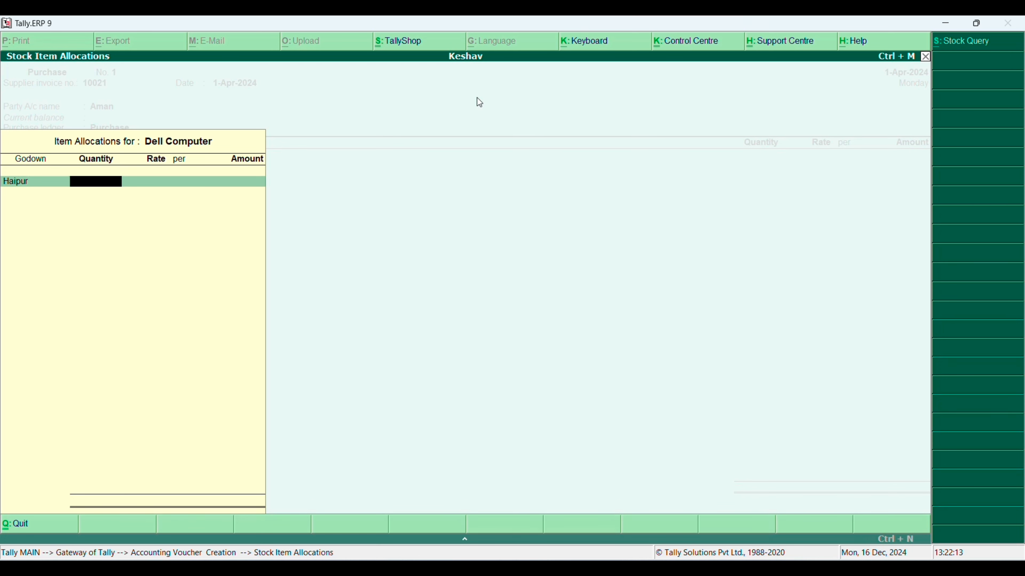
text(100)
key(Return)
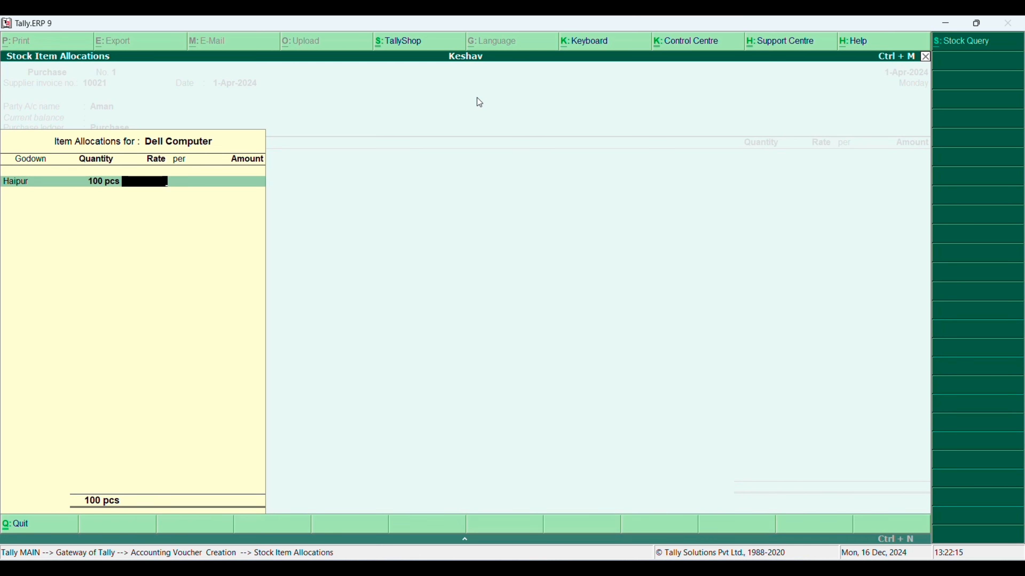
text(115000)
key(Return)
key(Return)
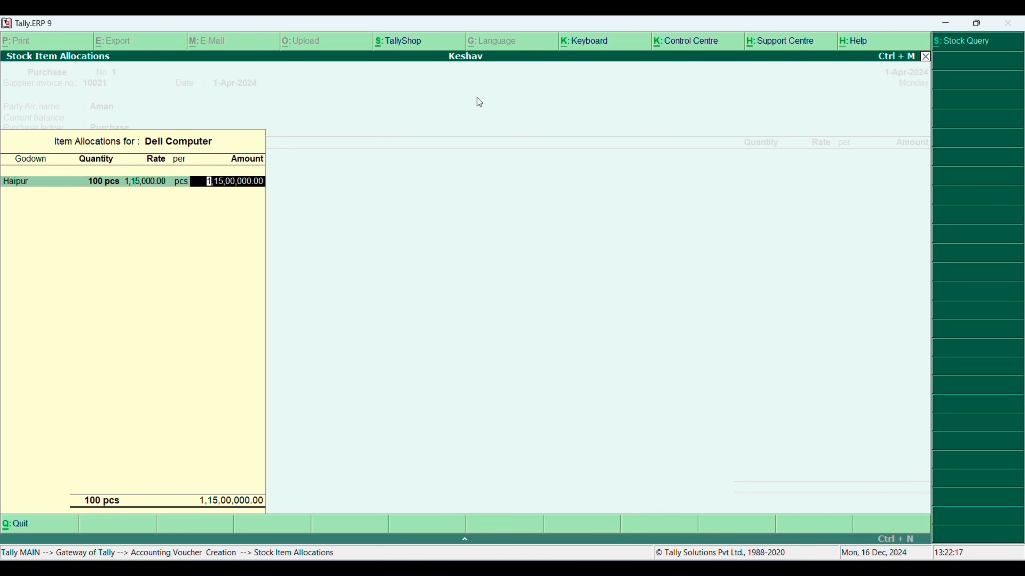
Correct the Dell Computer rate to 11,500 per piece and accept the item allocation
key(BackSpace)
key(BackSpace)
key(Return)
text(1)
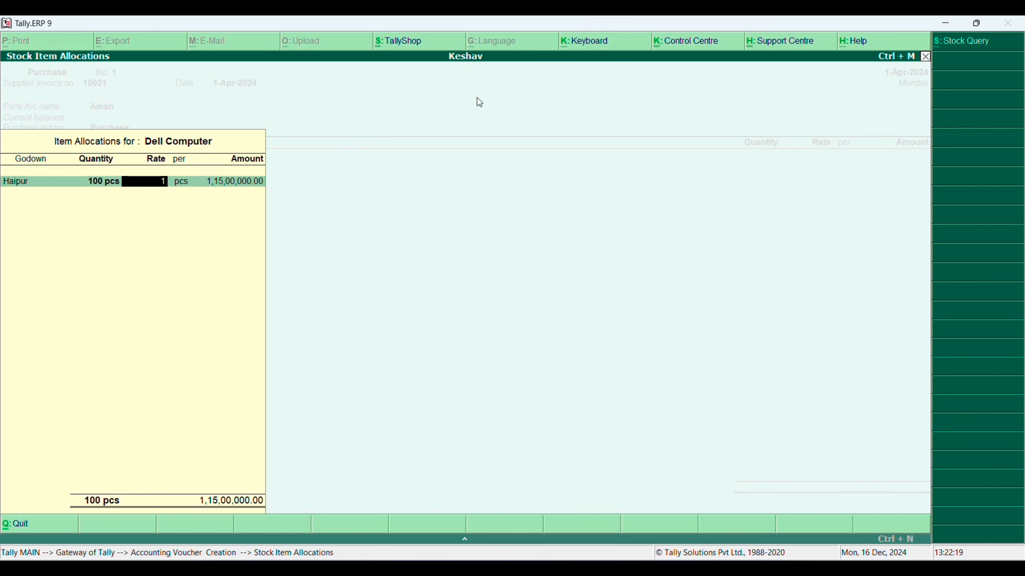
text(1,500)
key(Return)
key(Return)
key(Return)
key(Return)
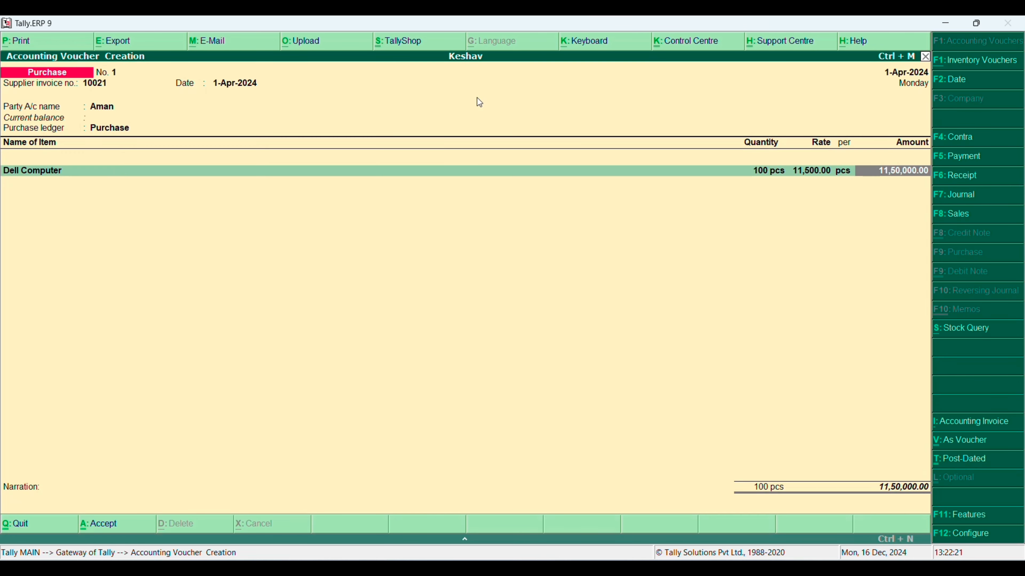
Add the stock item Tv, allocating 100 pcs to the Haipur godown at a rate of 25,000
key(Return)
text(Tv)
key(Return)
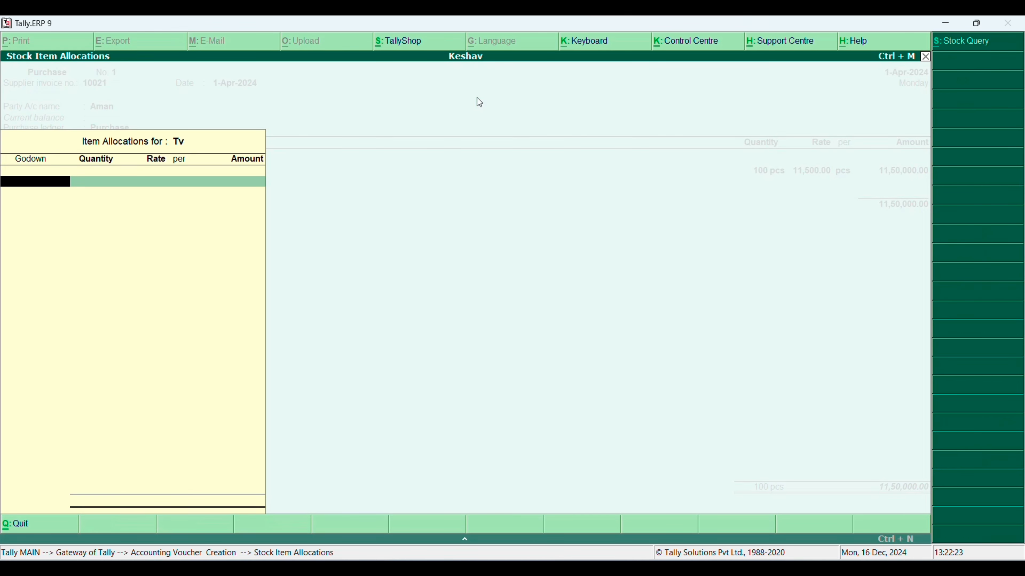
key(Return)
text(100)
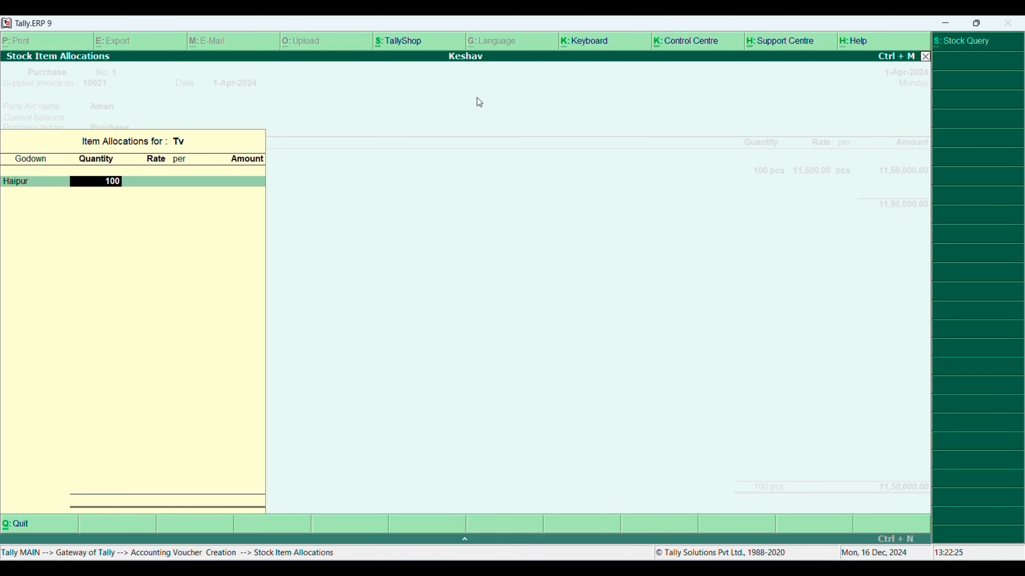
key(Return)
text(25,000)
key(Return)
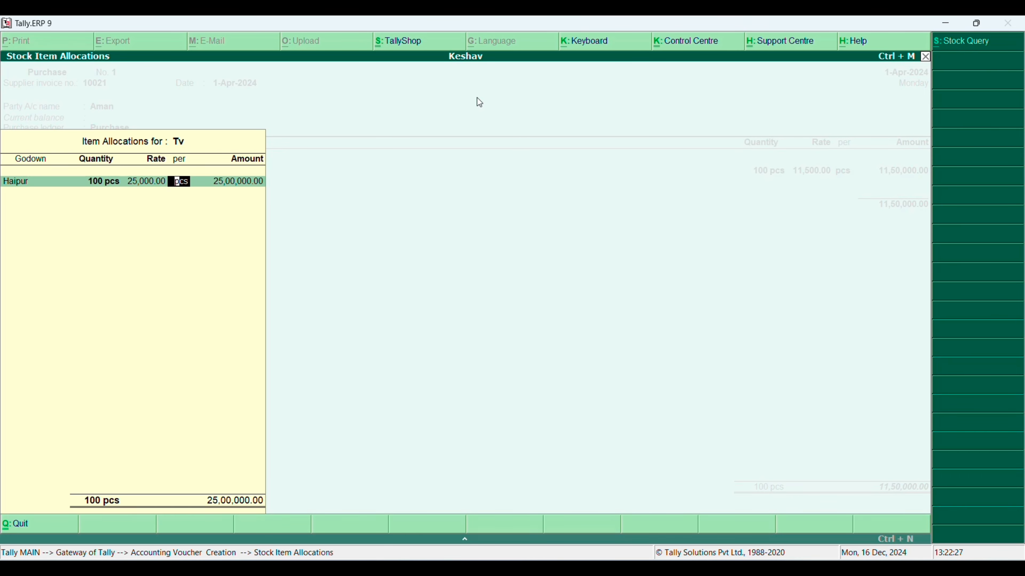
key(Return)
key(Return)
key(Return)
End the item list, leave the narration blank, save the purchase voucher and exit voucher entry
key(Return)
key(Return)
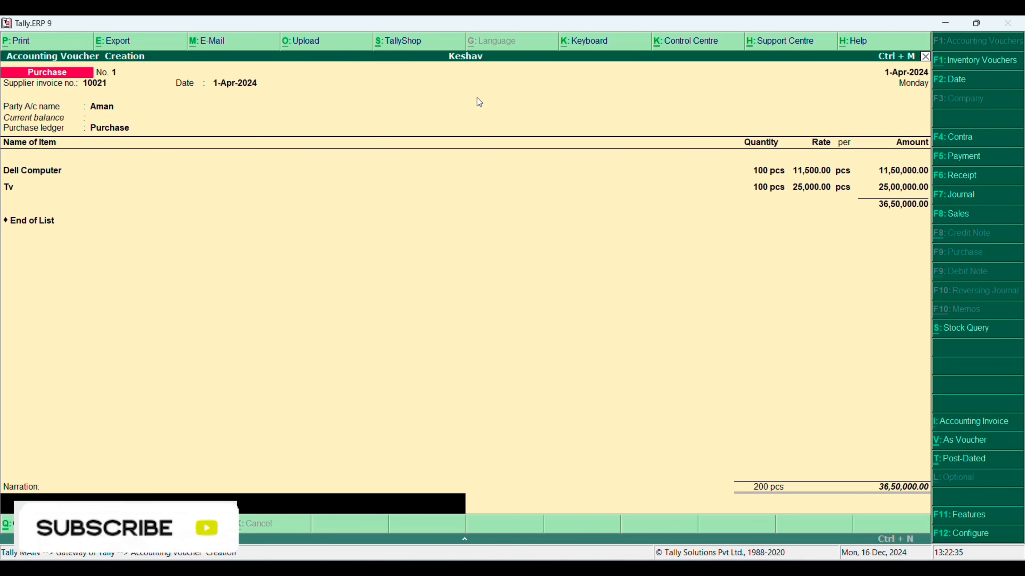
key(Return)
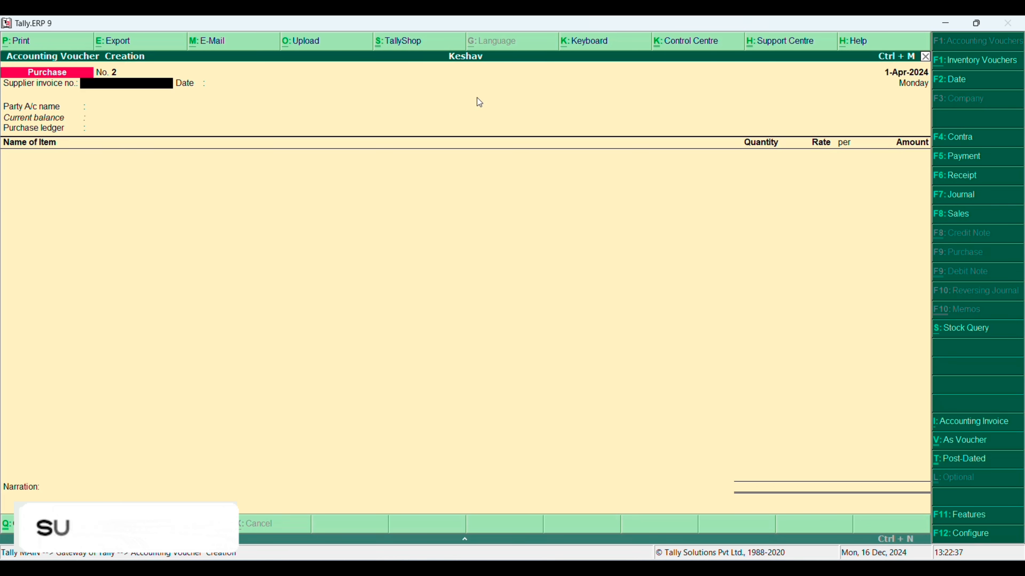
key(Escape)
Open the Statements of Inventory from the display reports
key(Down)
key(Down)
key(Down)
key(Down)
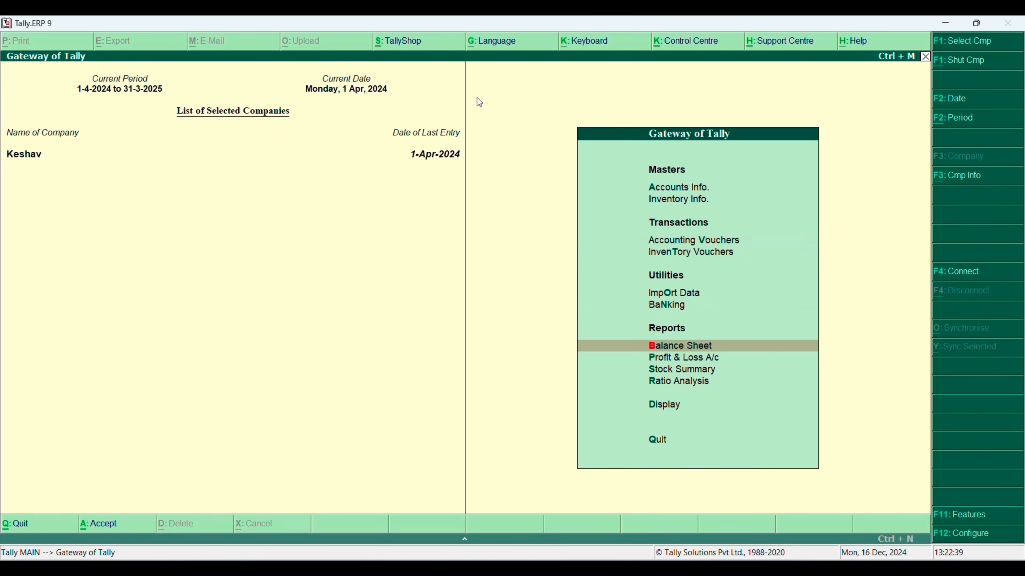
key(Down)
key(Down)
key(Down)
key(Down)
key(Return)
key(Down)
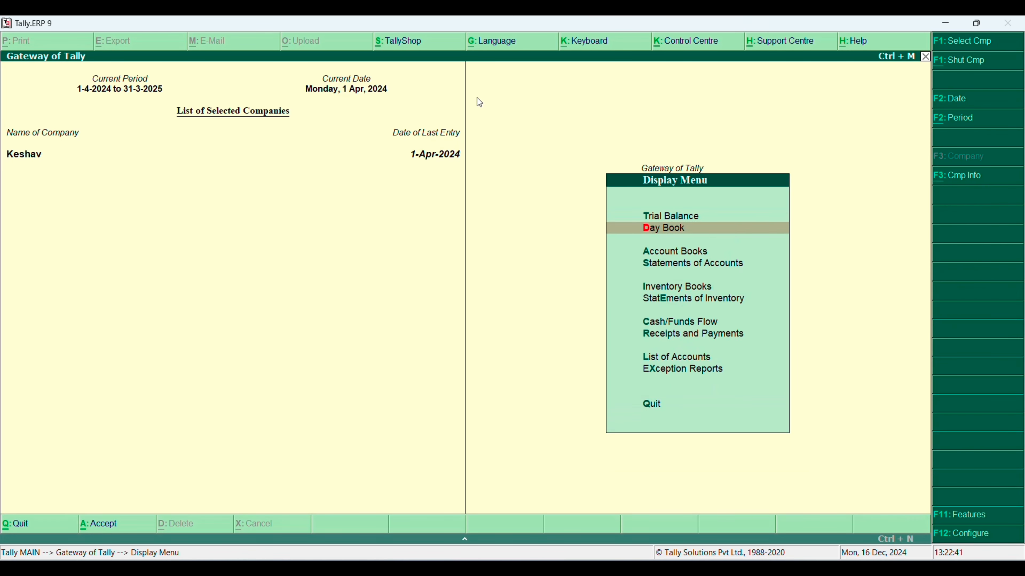
key(Down)
key(Down)
key(Down)
key(Down)
key(Return)
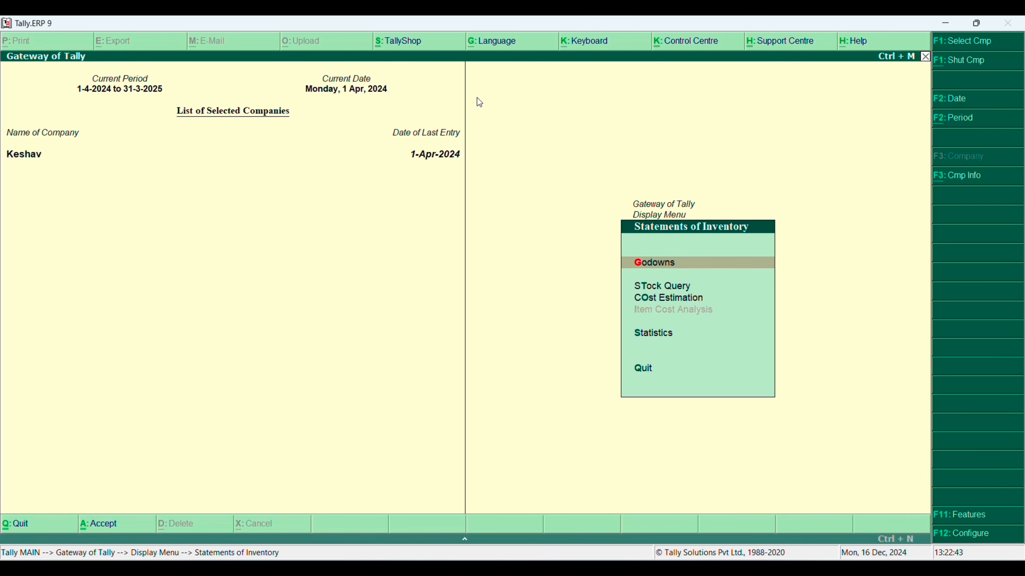
Show the Godown Summary for the Haipur godown
key(Return)
key(Down)
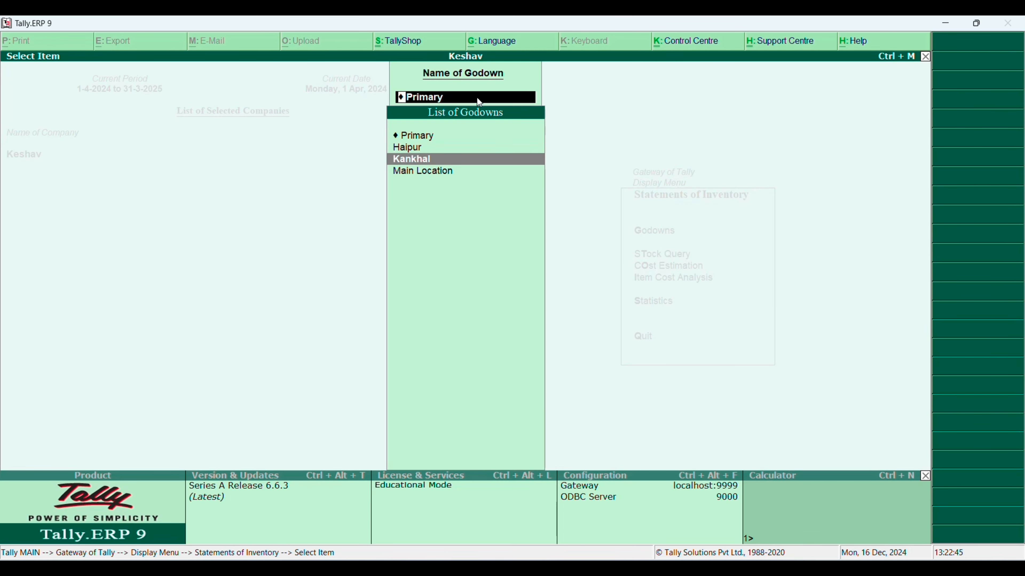
key(Up)
key(Return)
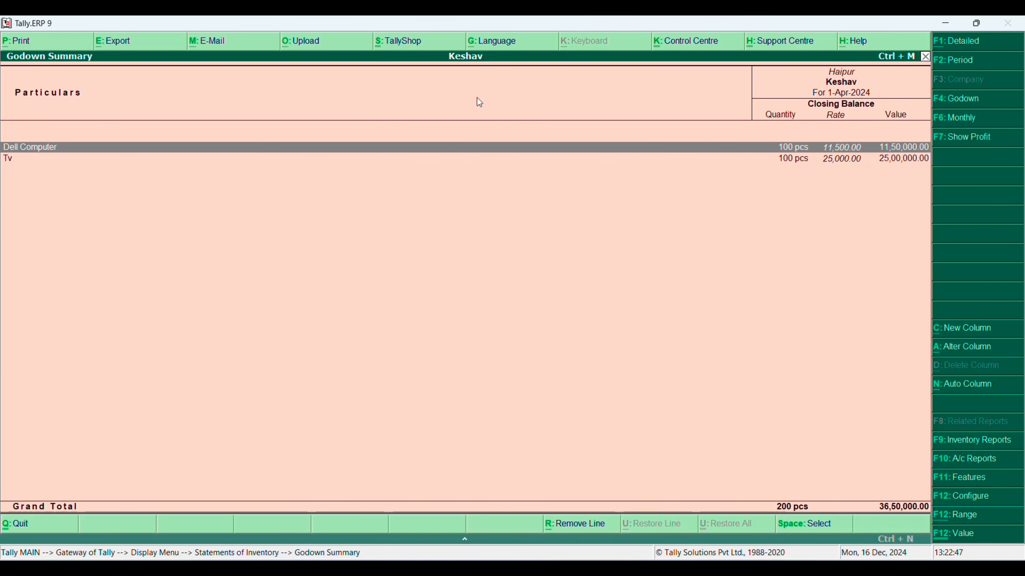
Switch the Godown Summary to Kankhal to check its stock, then return to the Gateway of Tally
key(F4)
key(Down)
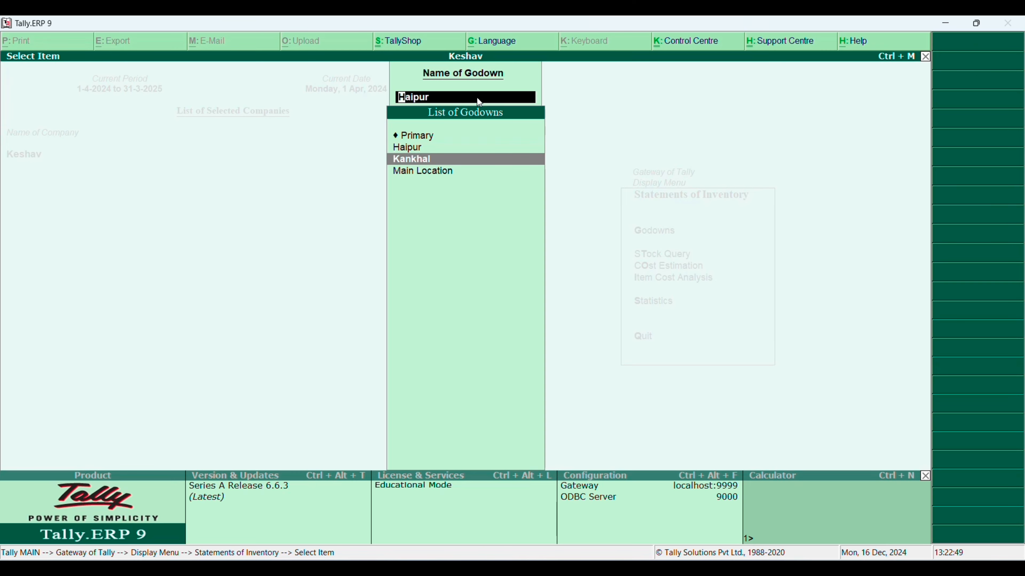
key(Return)
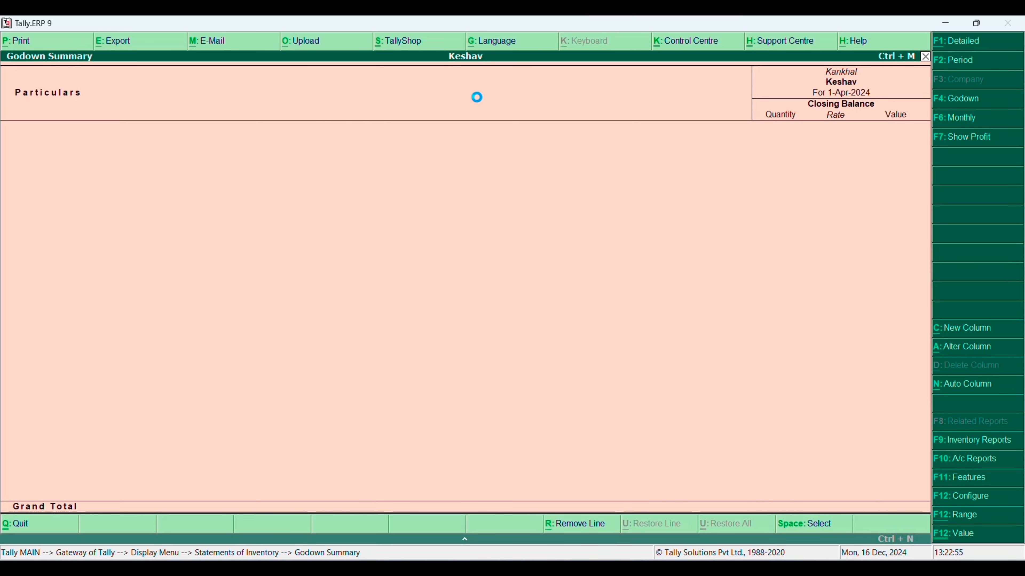
key(Escape)
key(Escape)
key(Escape)
key(Escape)
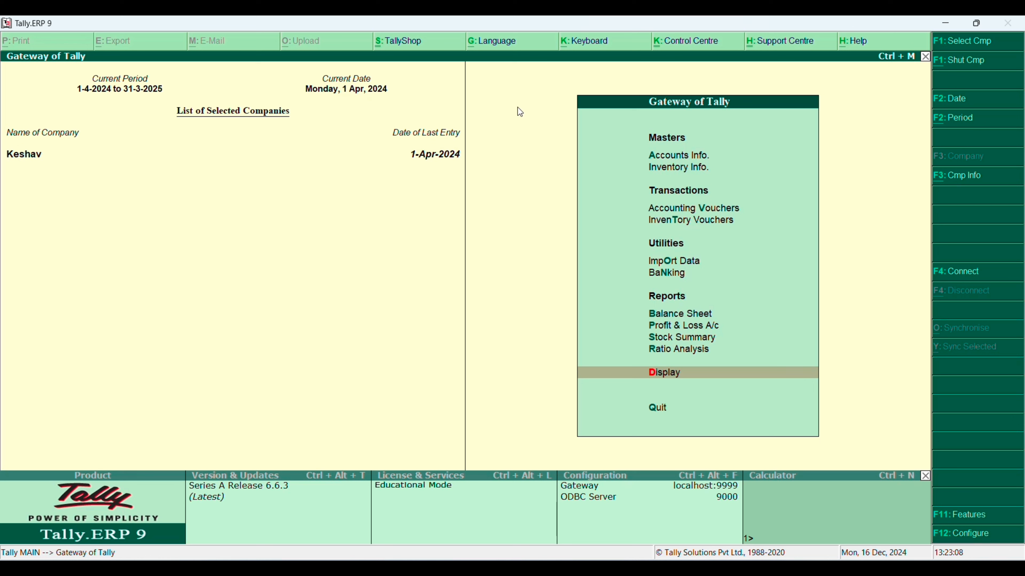
key(Up)
key(Up)
key(Up)
key(Up)
key(Up)
key(Up)
key(Up)
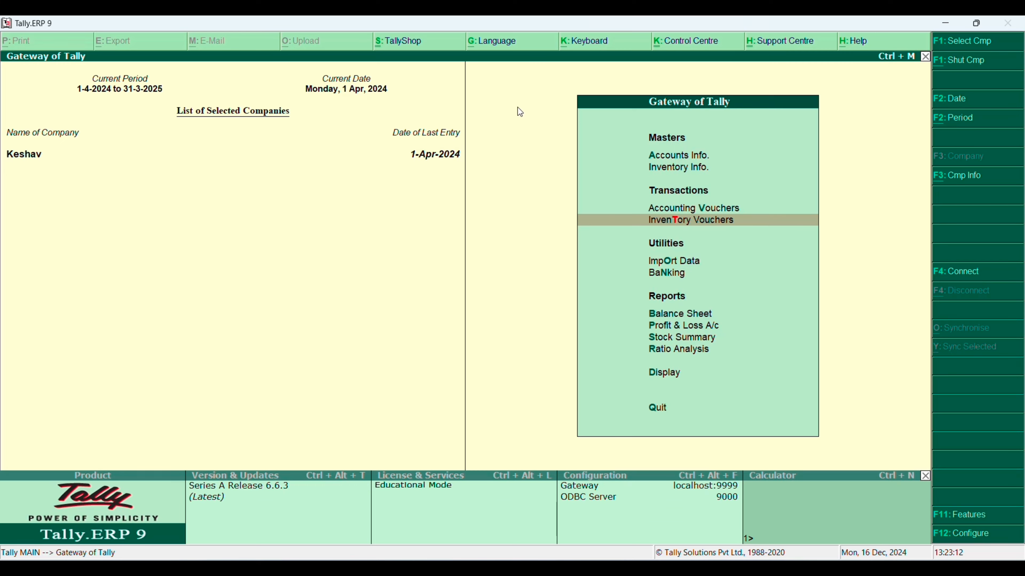
key(Return)
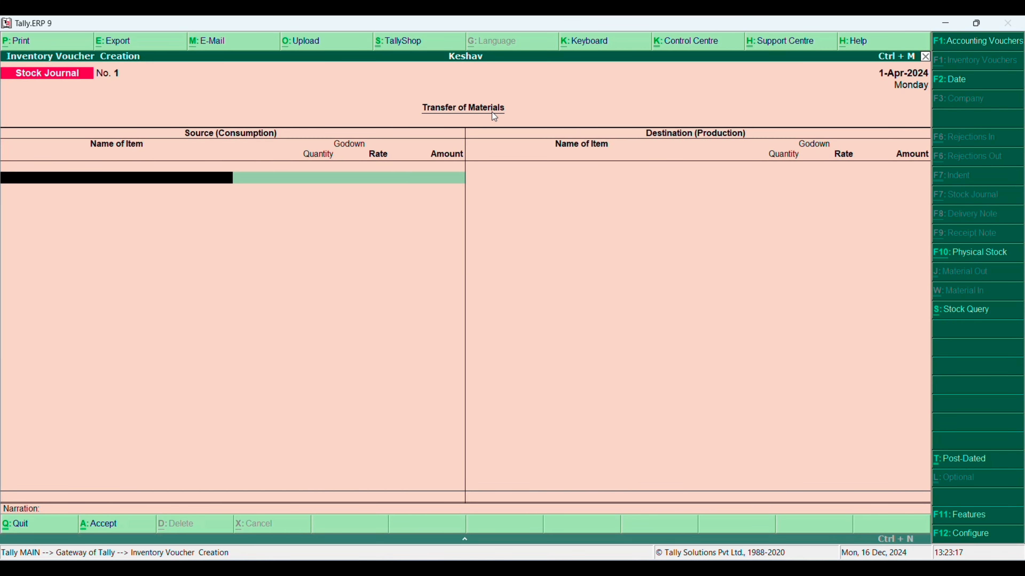
key(Escape)
key(y)
Start a stock journal and enter 30 pcs of Dell Computer from the Haipur godown as the source, keeping the 11,500 rate
key(Up)
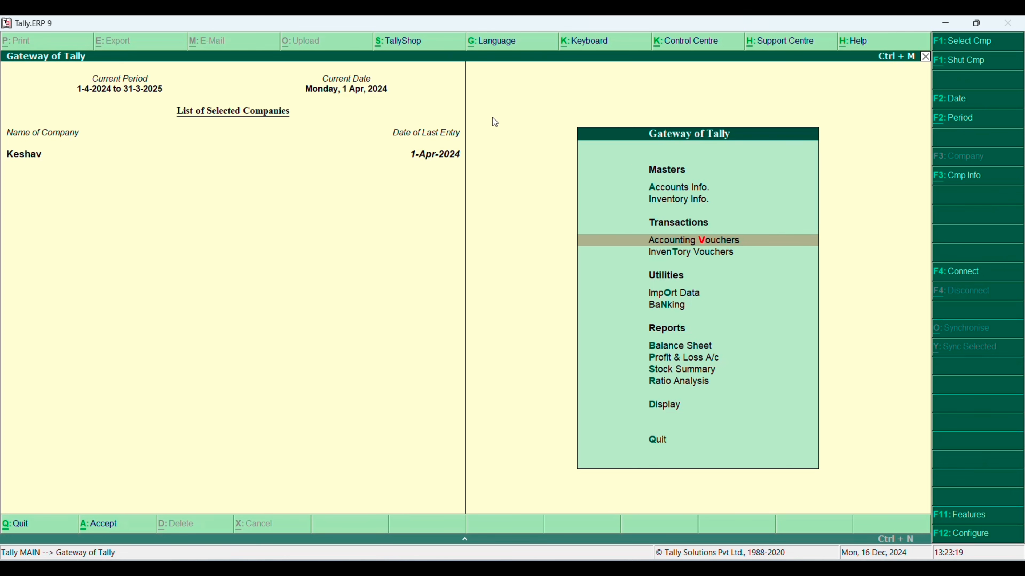
key(Return)
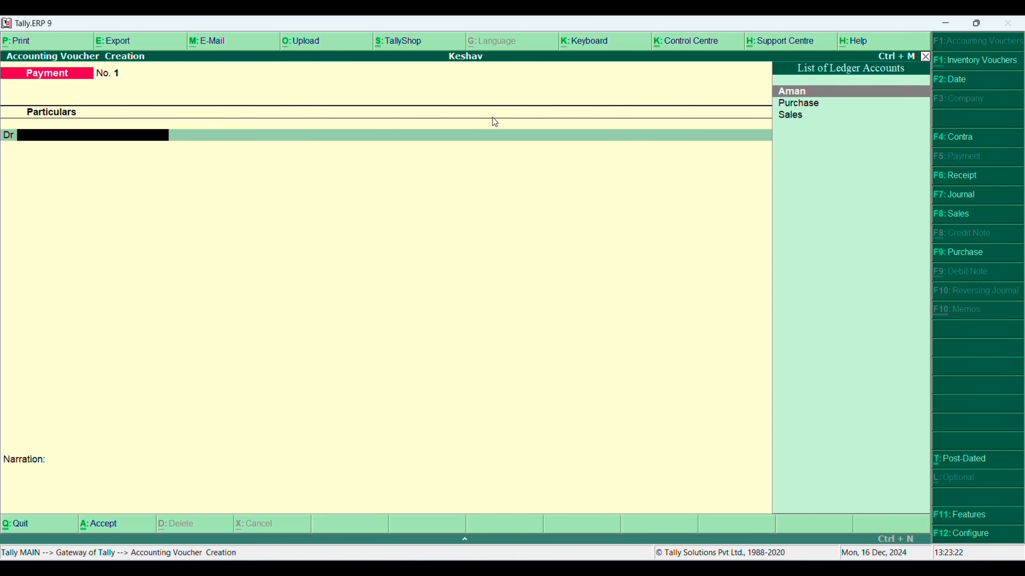
key(alt+F7)
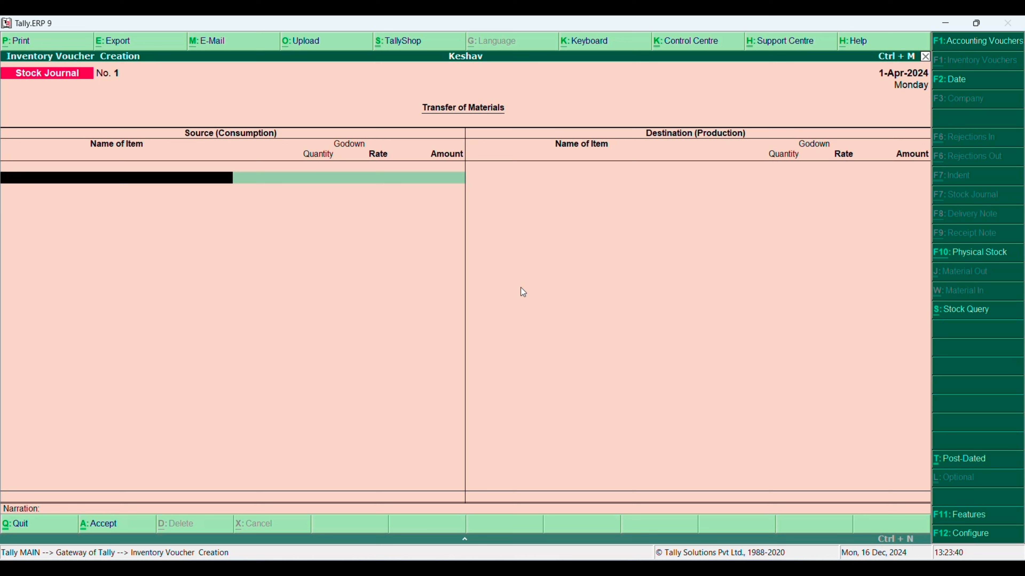
text(De)
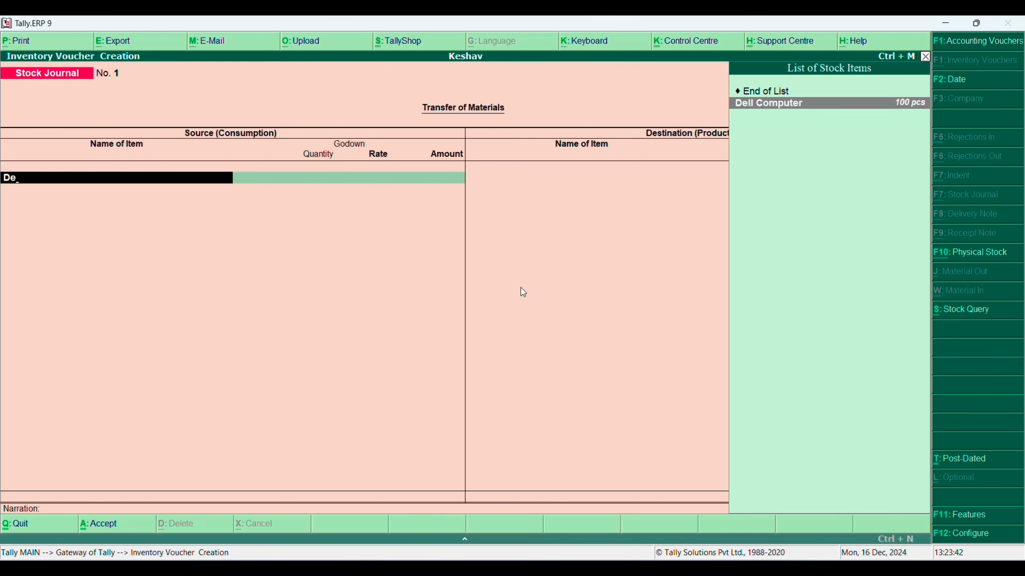
key(Return)
text(ha)
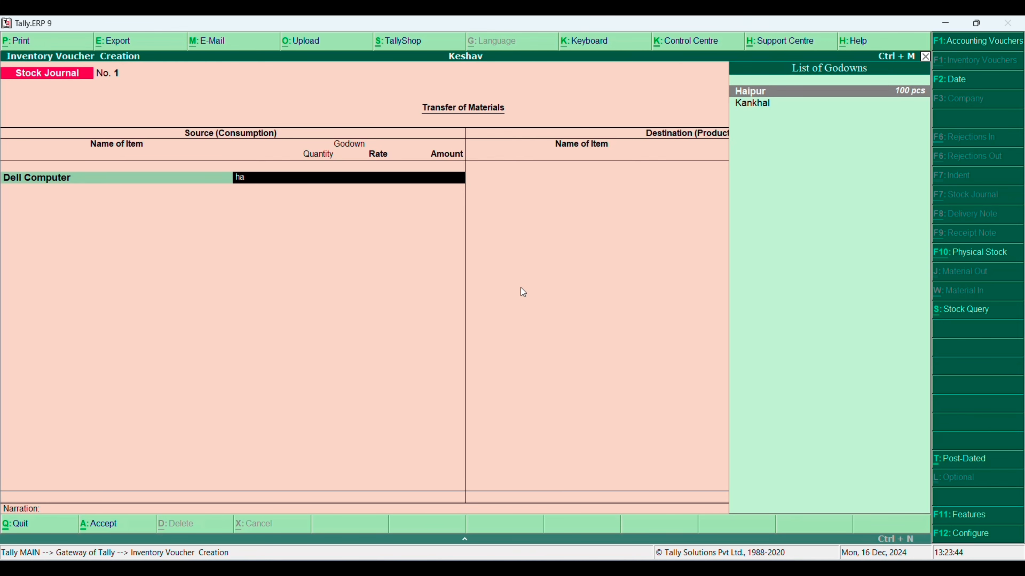
key(Return)
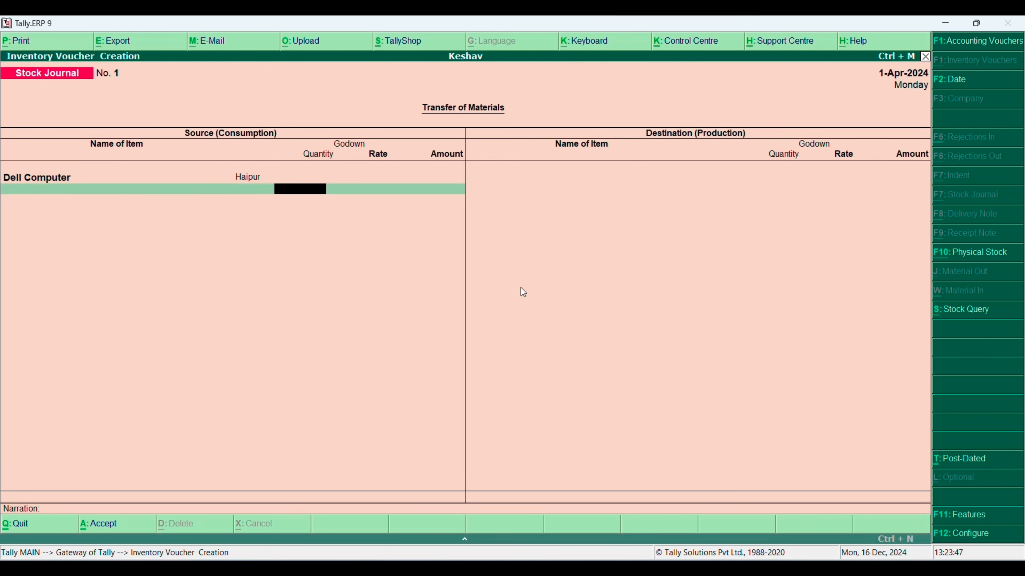
text(30)
key(Return)
key(Return)
key(Return)
key(Return)
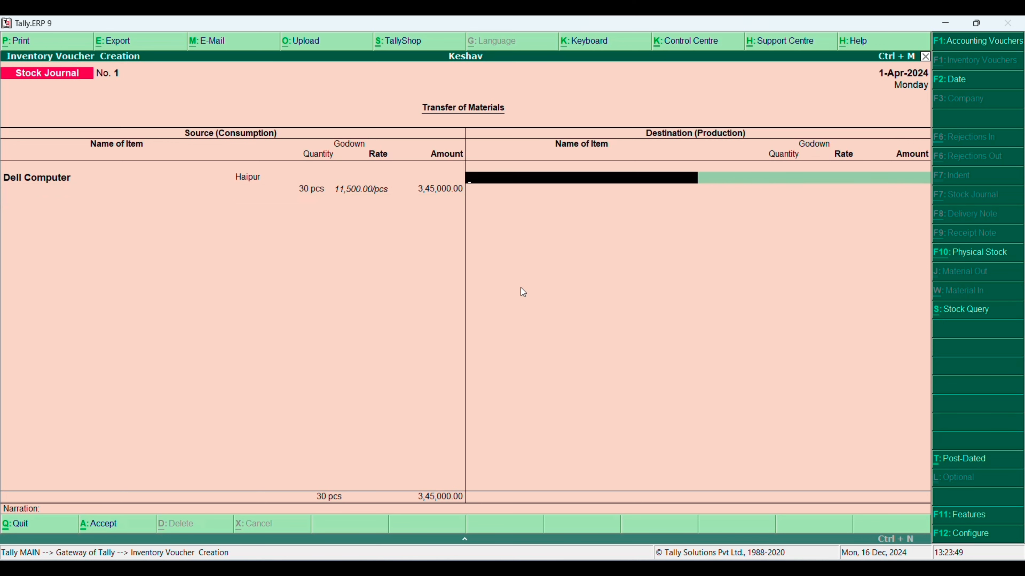
Enter 30 pcs of Dell Computer into the Kankhal godown as the destination, keeping the 11,500 rate
key(Return)
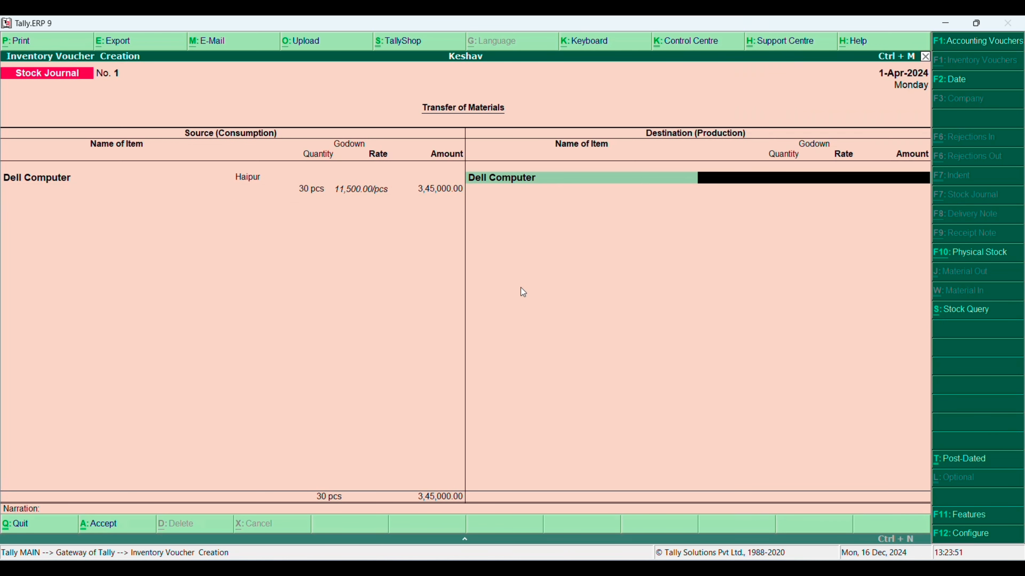
text(k)
key(Return)
text(3)
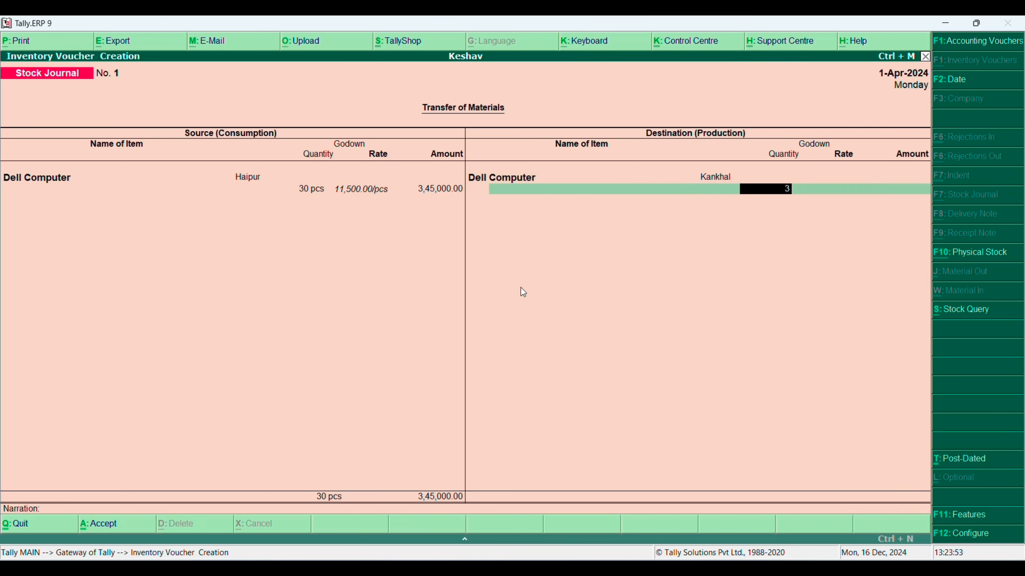
text(0)
key(Return)
key(Return)
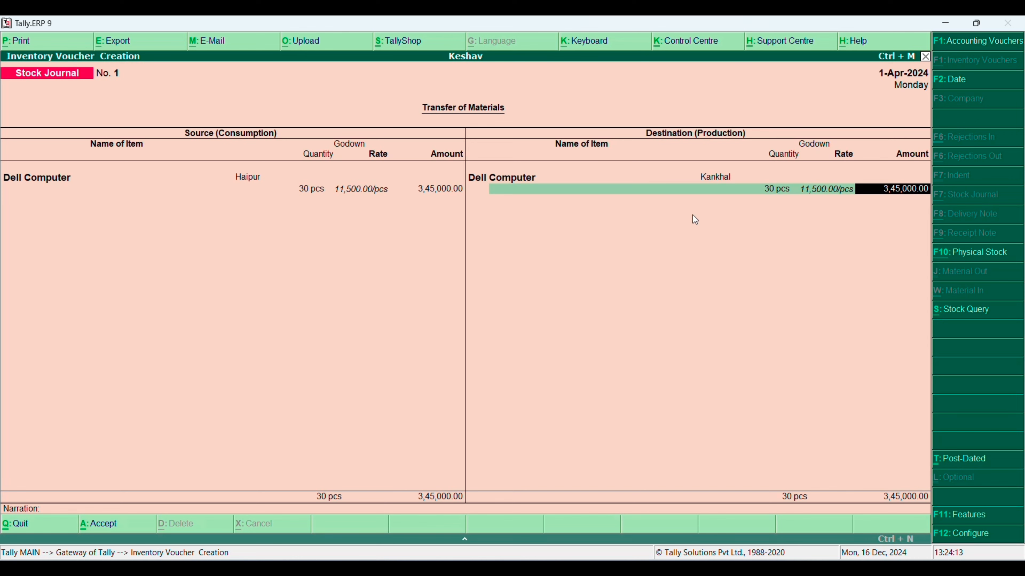
Accept the destination amount, leave the narration blank, save the stock journal and exit voucher entry
key(Return)
key(Return)
key(Return)
key(Return)
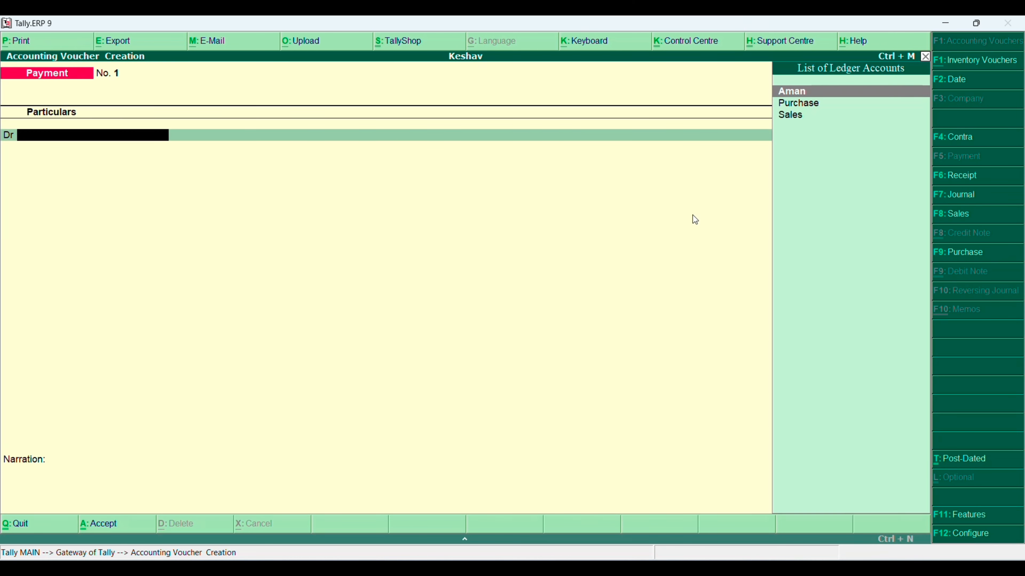
key(Escape)
Open the Statements of Inventory again to check the godown stock after the transfer
key(Down)
key(Down)
key(Down)
key(Down)
key(Down)
key(Down)
key(Down)
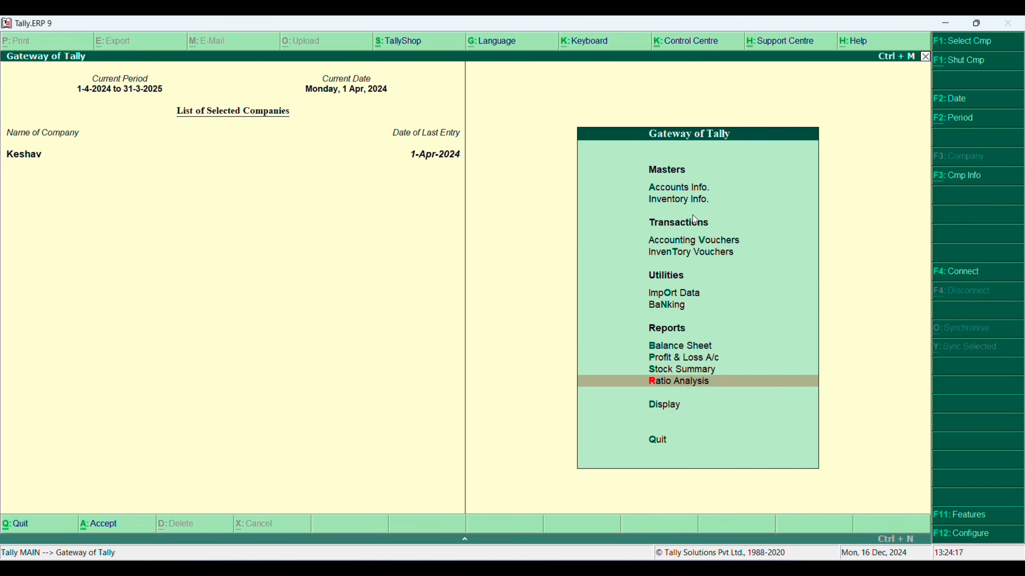
key(Down)
key(Return)
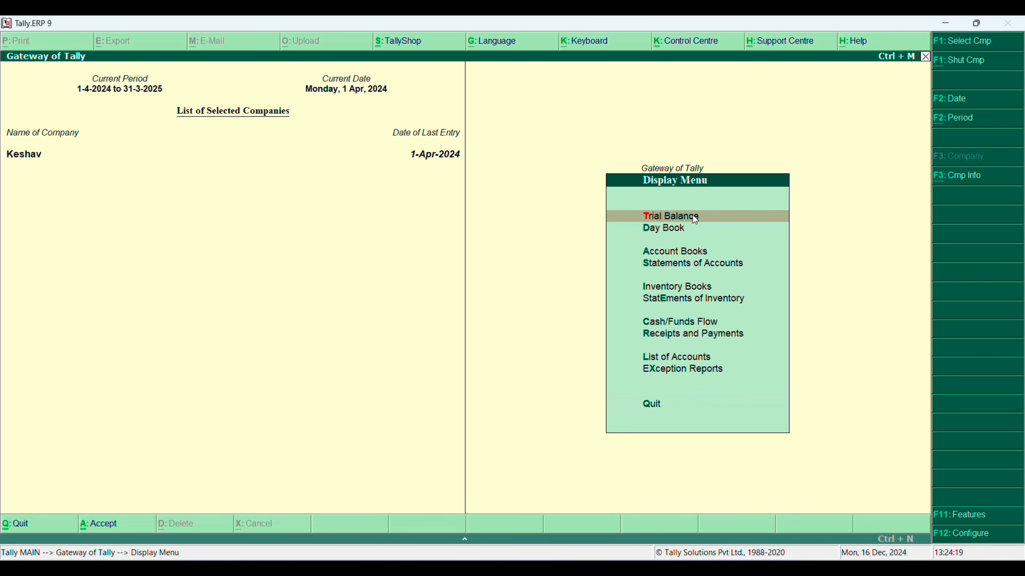
key(Down)
key(Down)
key(Down)
key(Down)
key(Down)
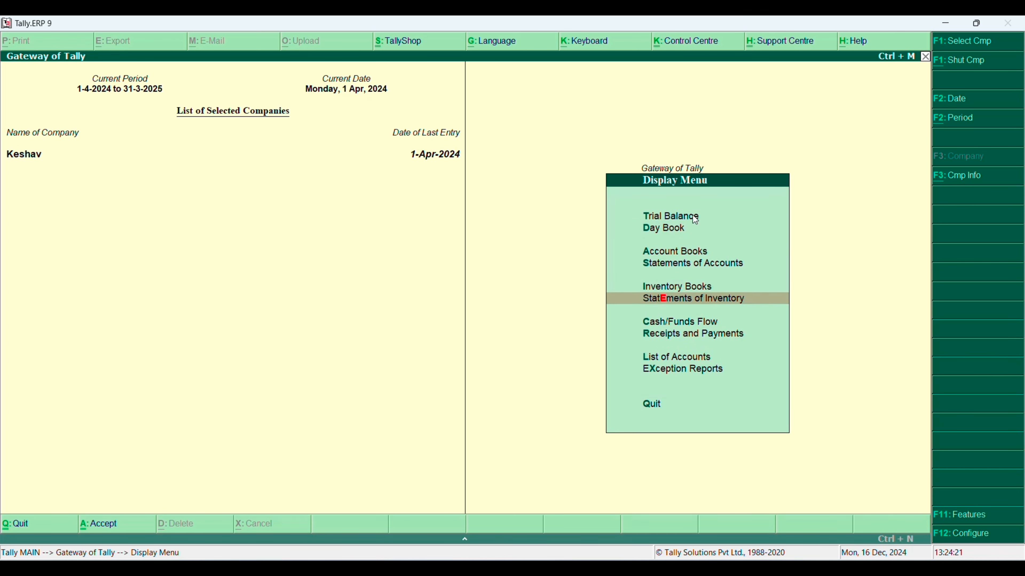
key(Return)
Show the Godown Summary for the Kankhal godown
key(Up)
key(Return)
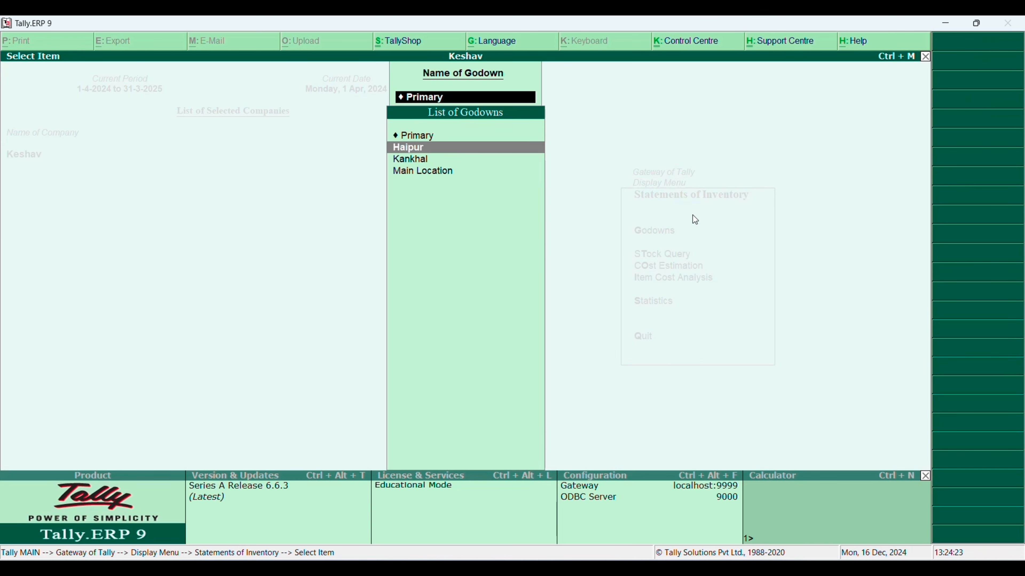
key(Down)
key(Return)
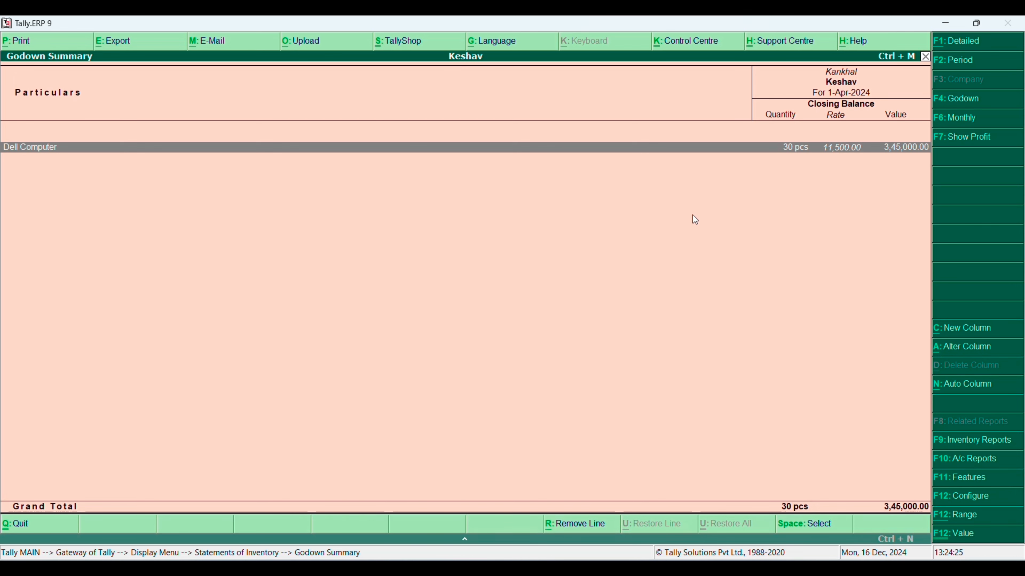
Check the Godown Summary for Haipur and return to the Gateway of Tally
key(Escape)
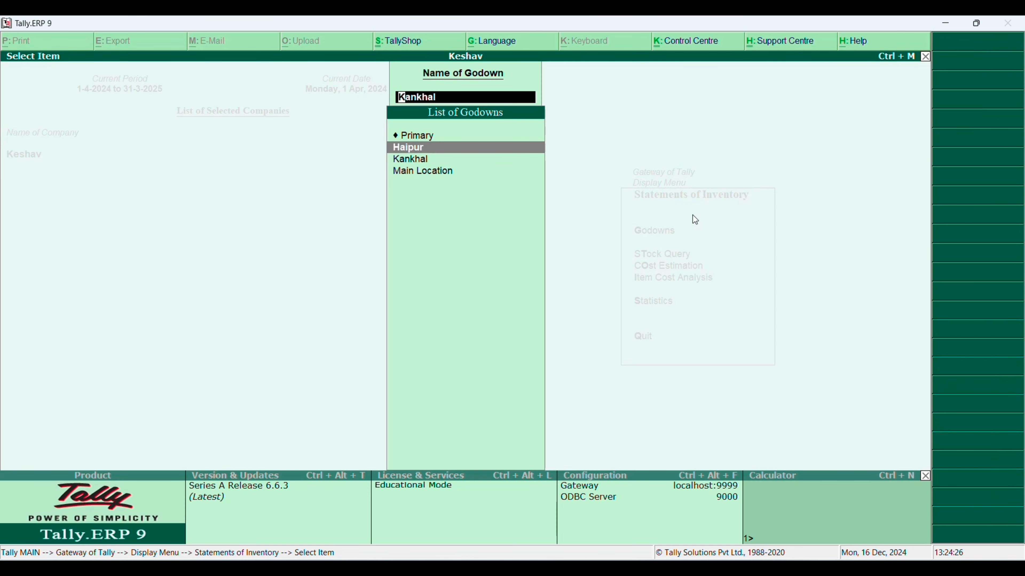
key(Return)
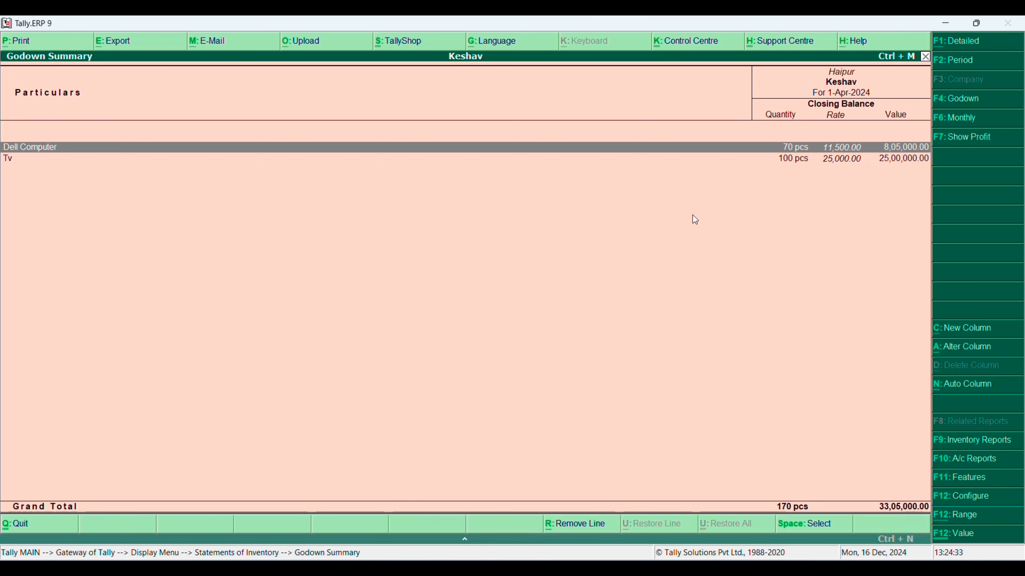
key(Escape)
key(Escape)
key(Escape)
key(Escape)
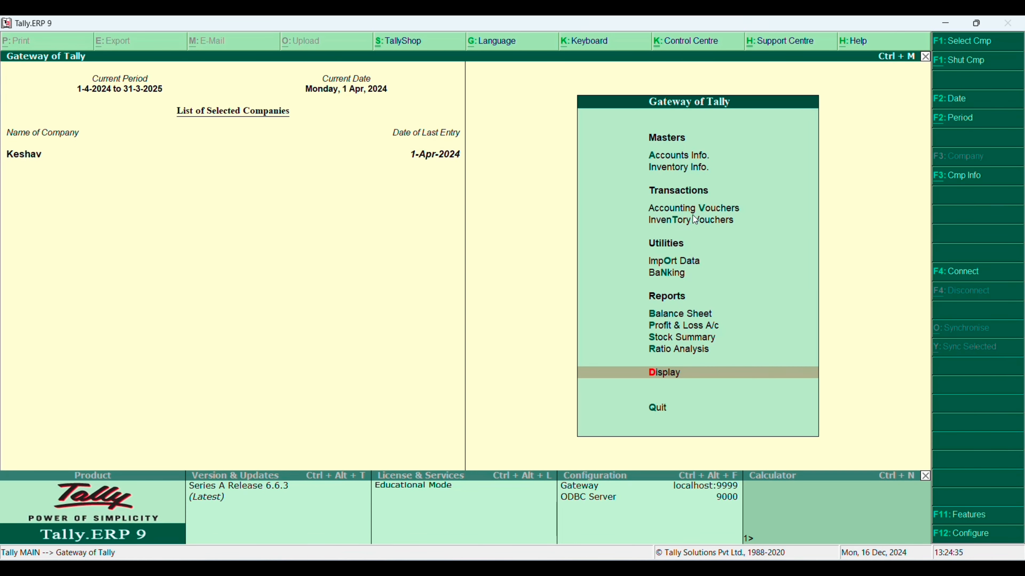
Start a sales voucher and set its reference number to 10213
key(Up)
key(Up)
key(Up)
key(Up)
key(Up)
key(Up)
key(Up)
key(Up)
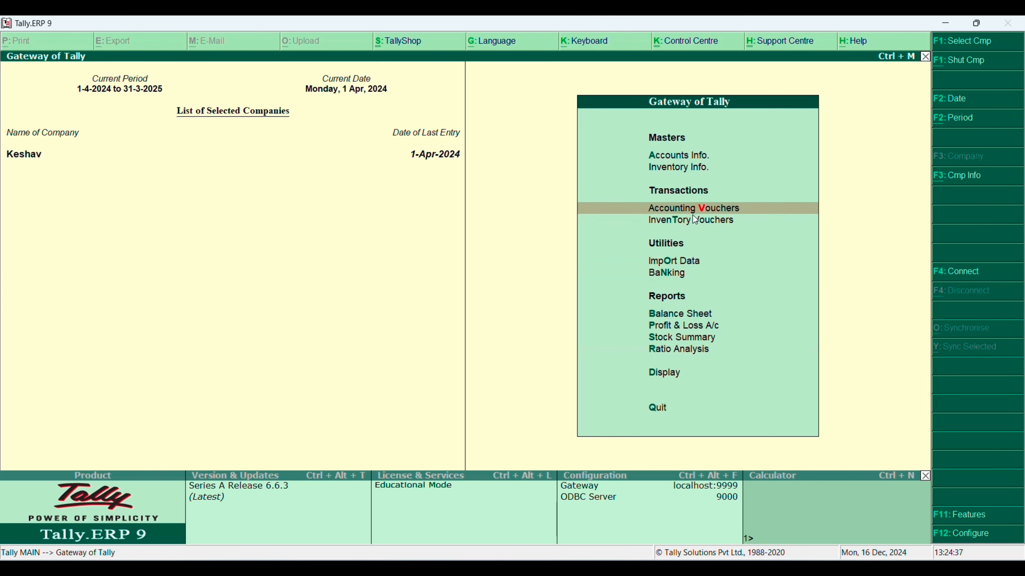
key(Return)
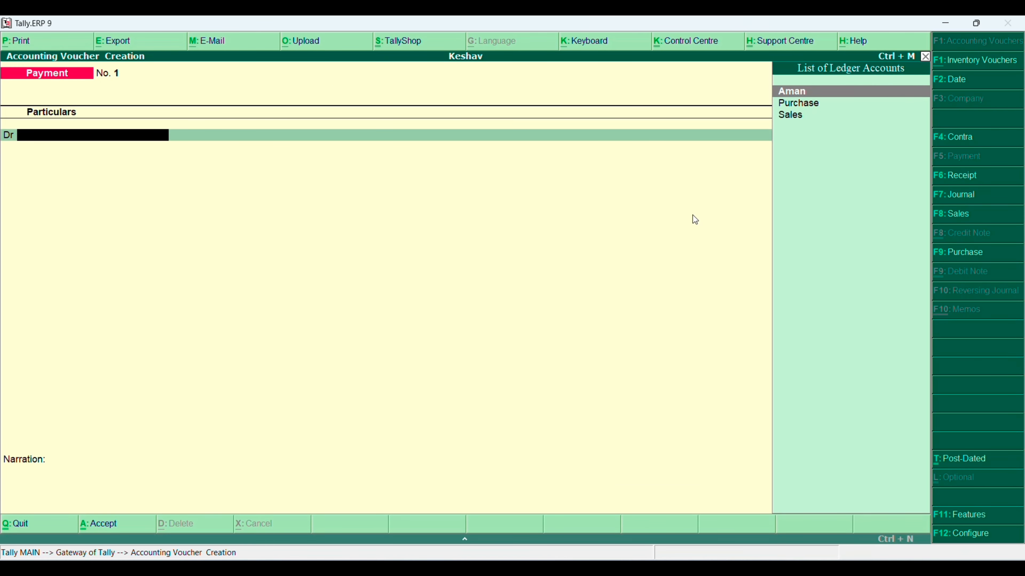
key(F8)
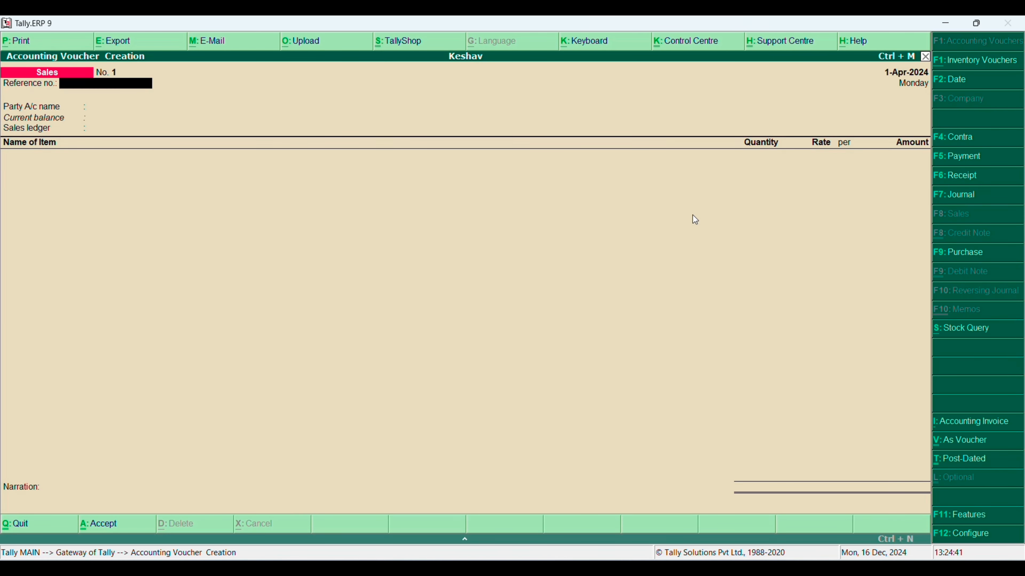
text(10213)
key(Return)
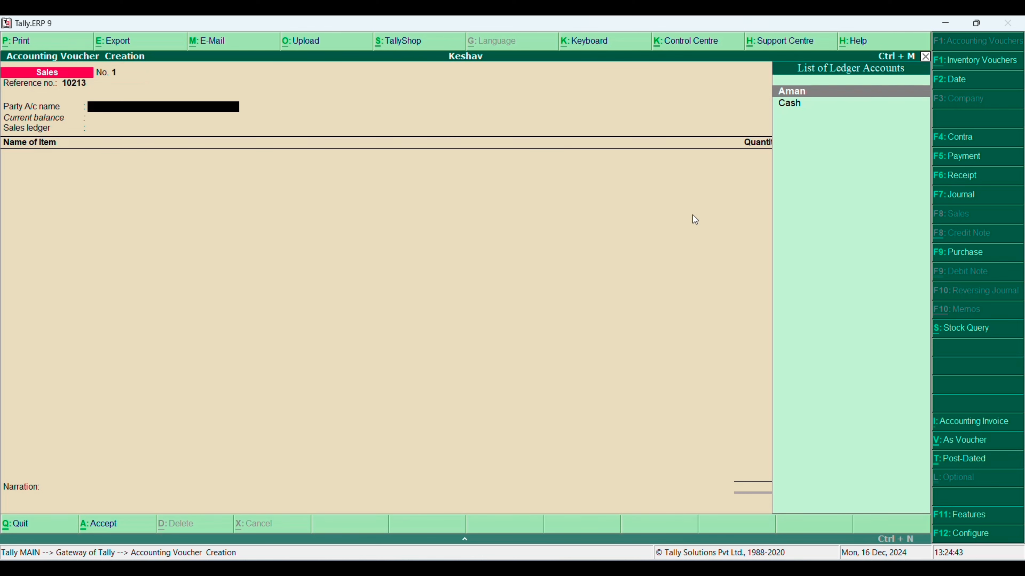
Create a ledger with the customer's name under Sundry Debtors as the party account, and choose Sales as the sales ledger
key(alt+c)
text(Naman)
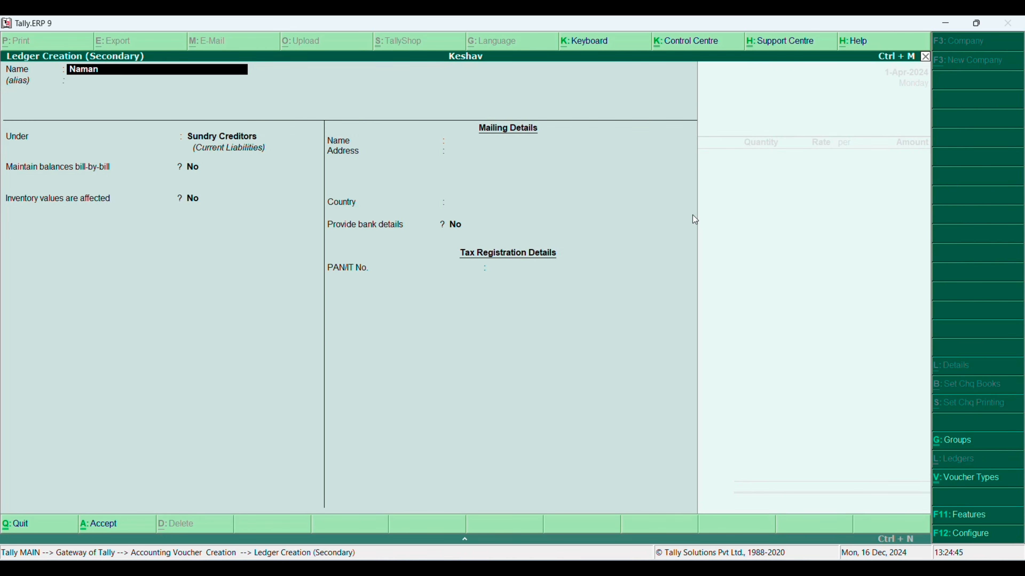
key(Return)
text(Sun)
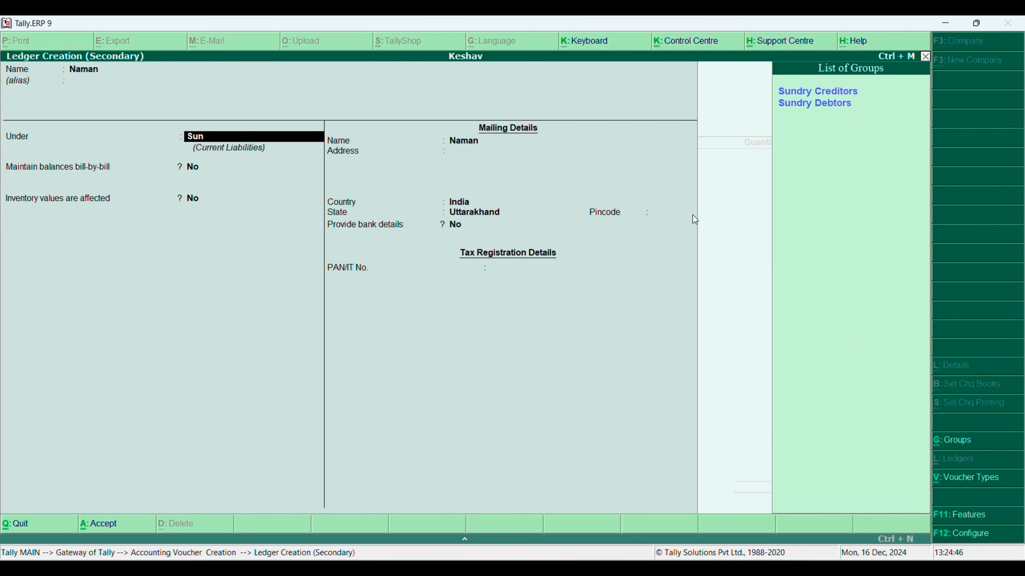
key(Down)
key(Return)
key(ctrl+a)
key(Return)
key(ctrl+a)
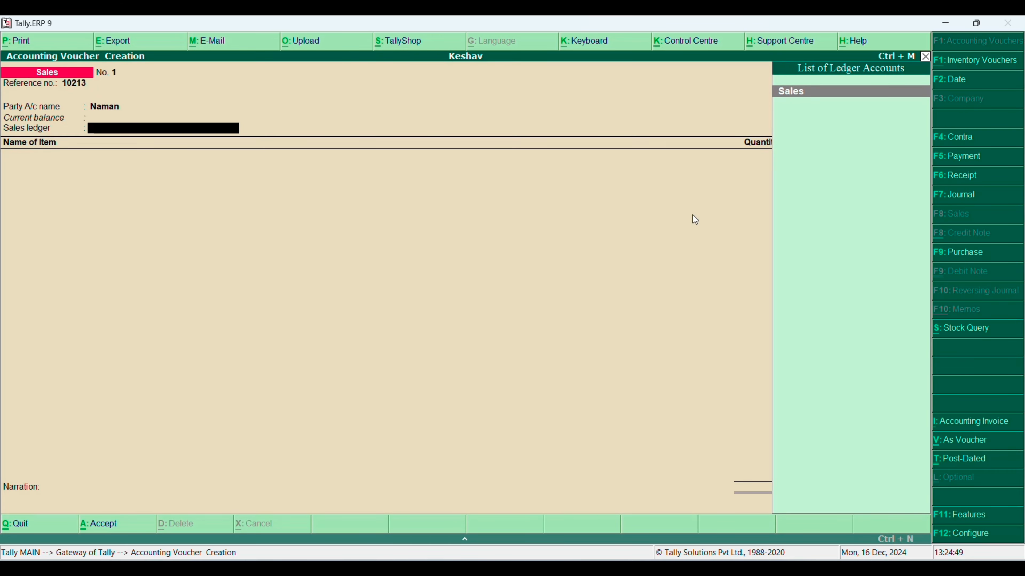
key(Return)
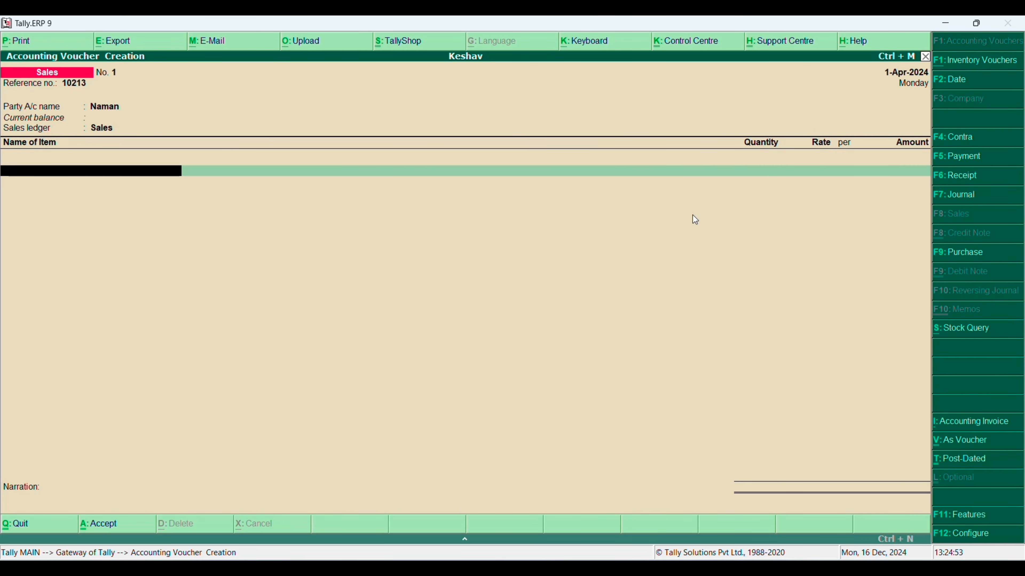
Add 20 pcs of Dell Computer from the Kankhal godown at a rate of 16,500 per piece to the sales voucher
text(Dell)
key(Return)
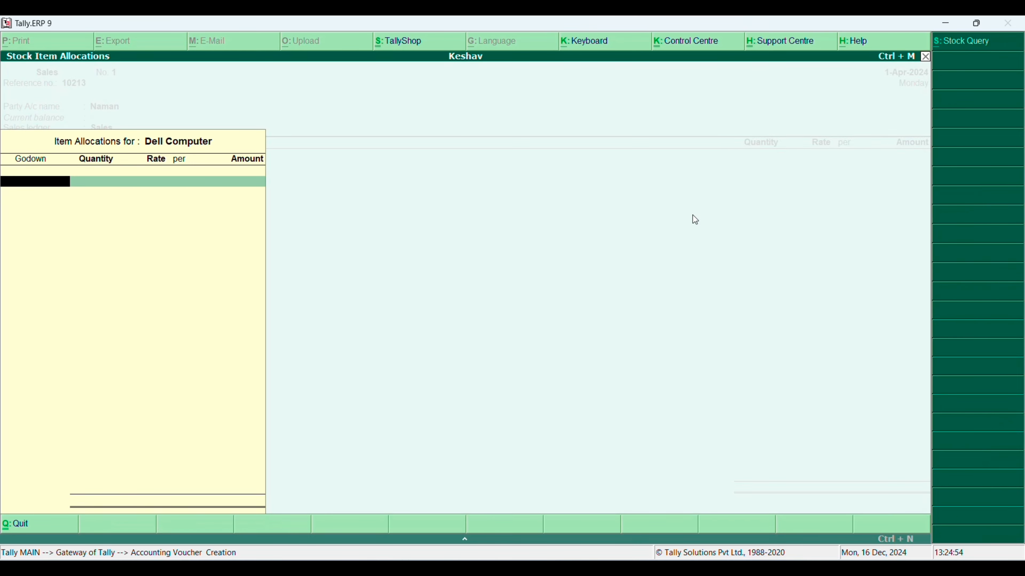
key(Down)
key(Return)
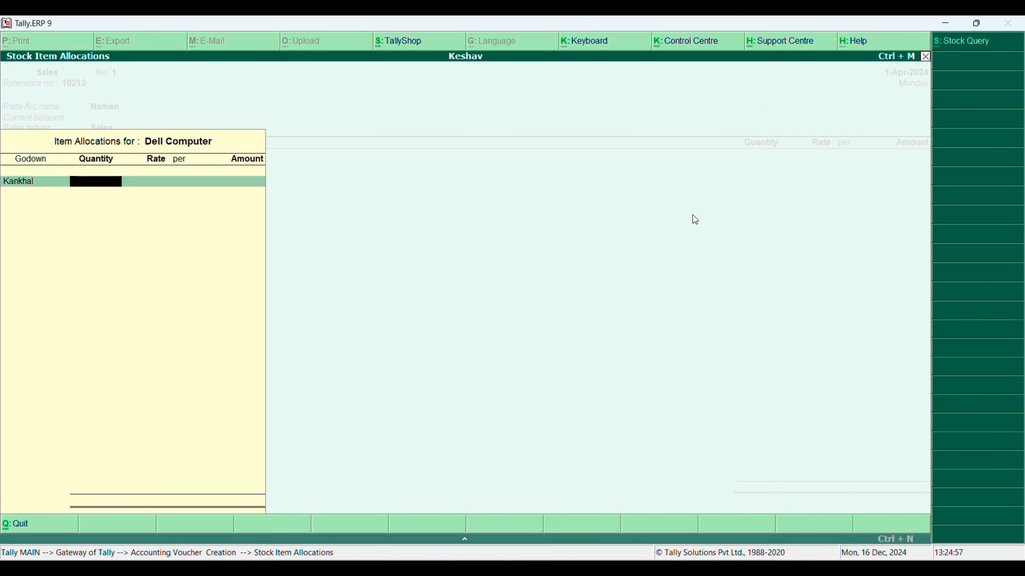
text(20)
key(Return)
text(16500)
key(Return)
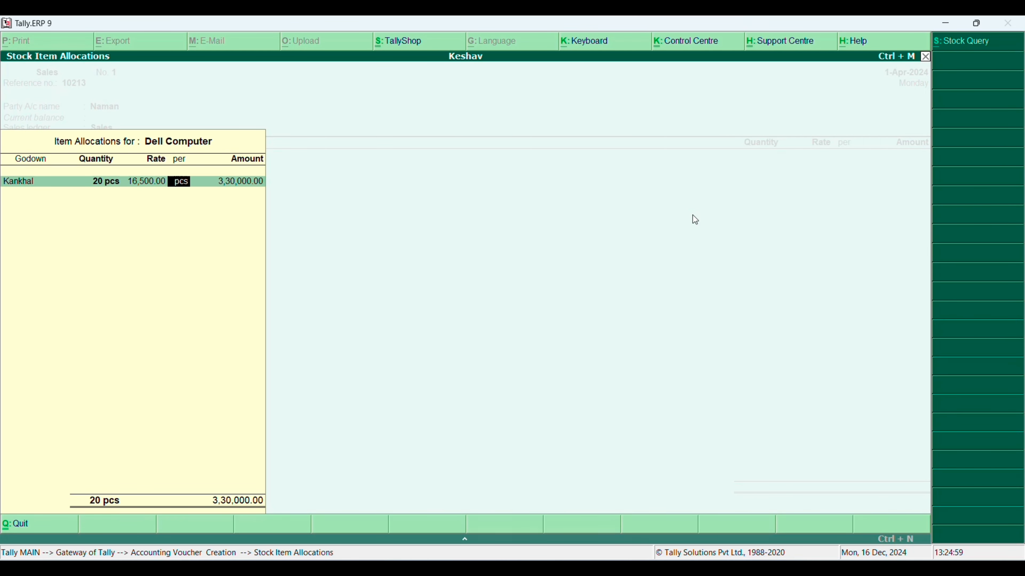
key(Return)
key(Return)
key(Return)
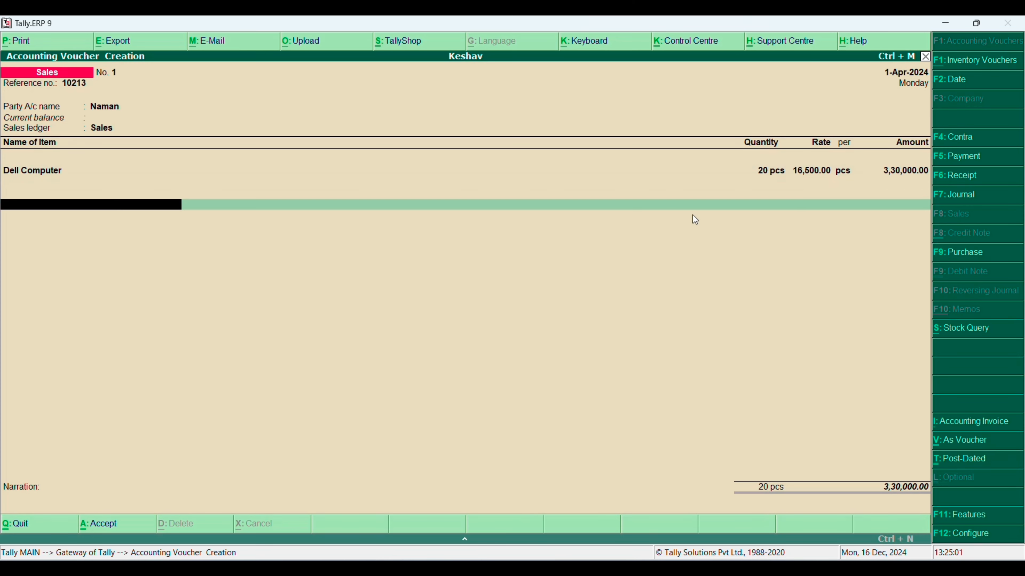
Save the sales voucher without a narration and return to the Gateway of Tally
key(Return)
key(Return)
key(Return)
key(Return)
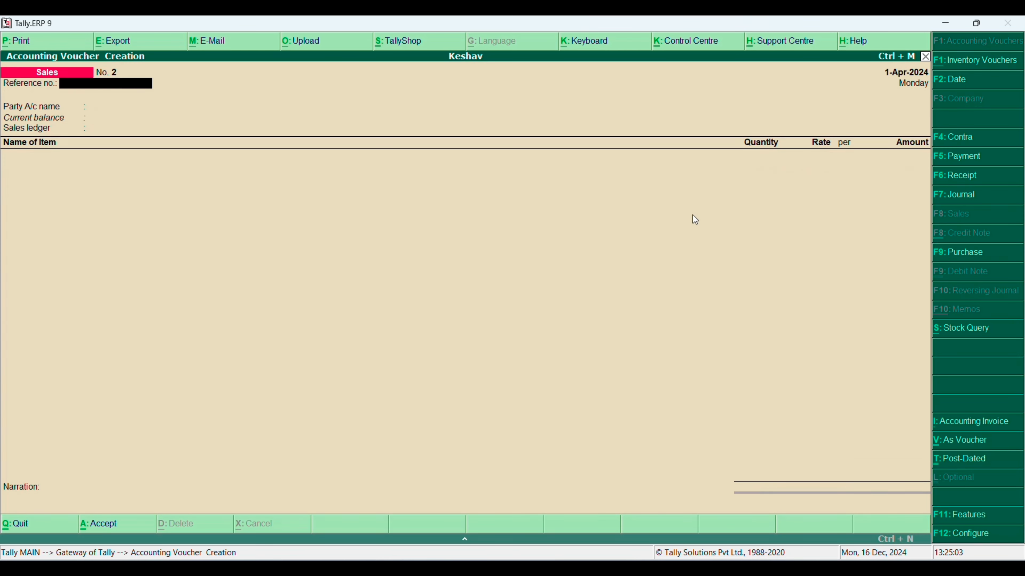
key(Escape)
key(Return)
Check the remaining stock of each item in the Stock Summary and return to the Gateway of Tally
key(Down)
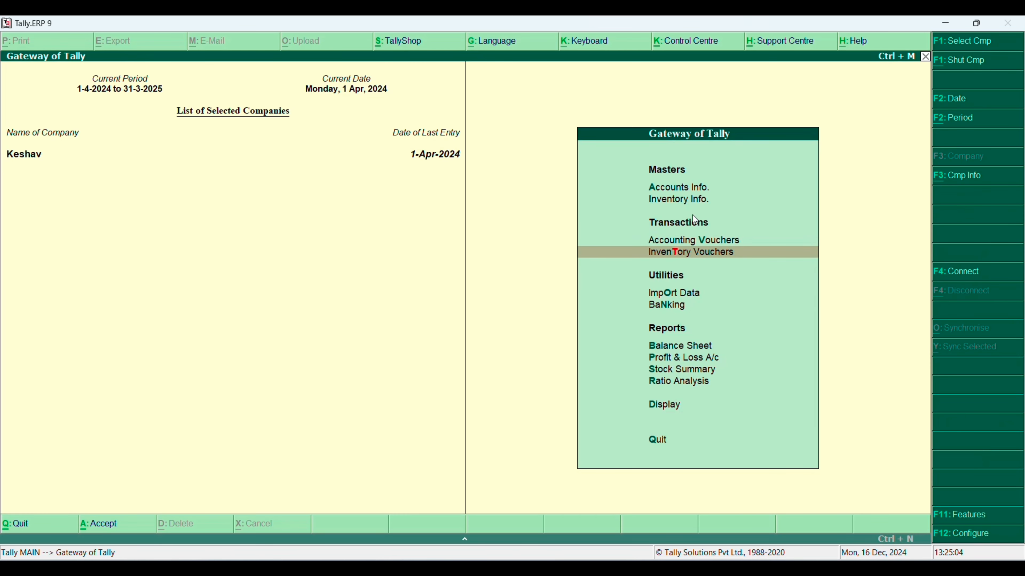
key(Down)
key(Down)
key(Down)
key(Down)
key(Down)
key(Return)
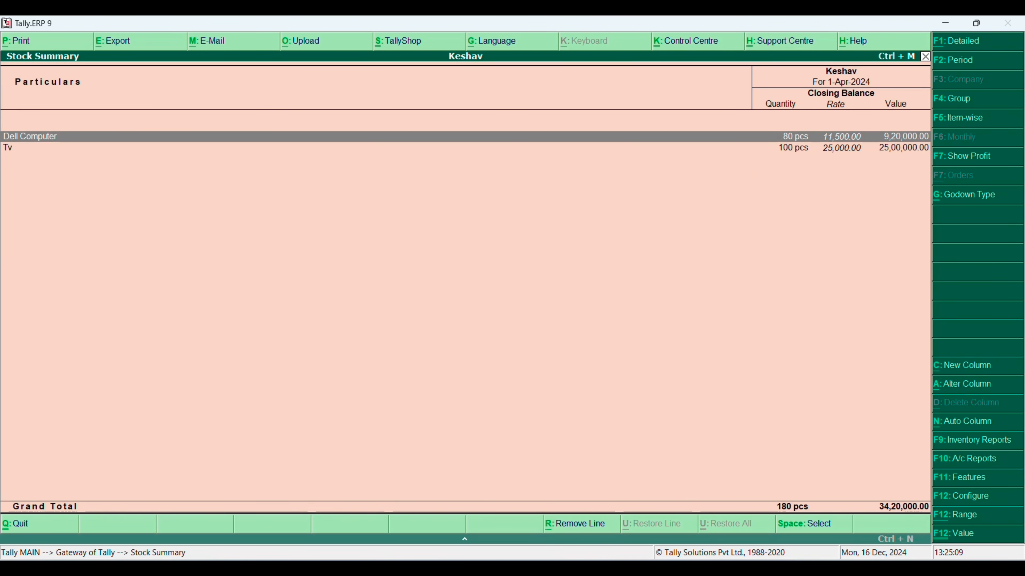
key(Escape)
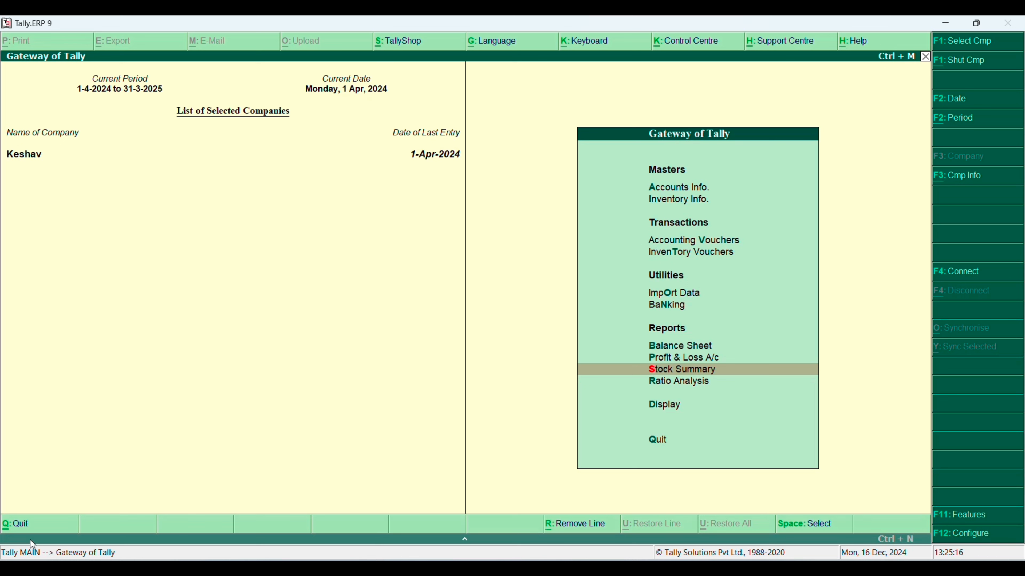
Review purchases, sales, closing stock and net profit in the Profit & Loss A/c, and return to the Gateway of Tally
key(Up)
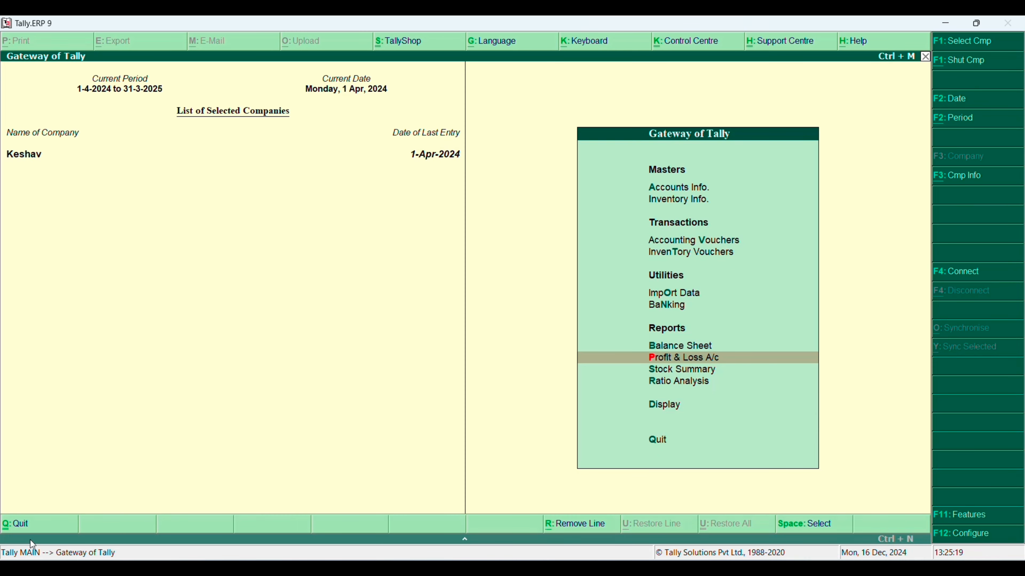
key(Return)
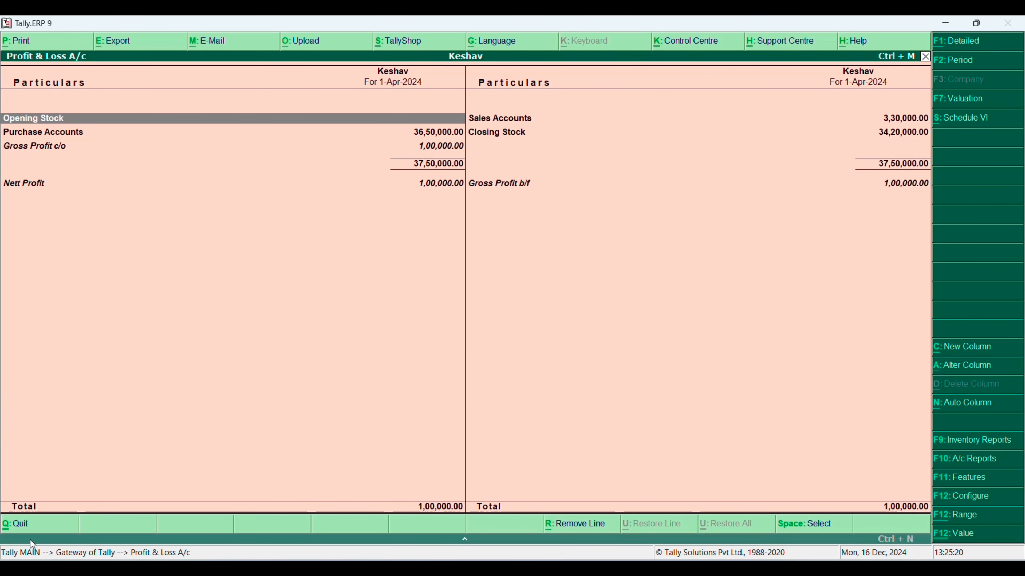
key(Down)
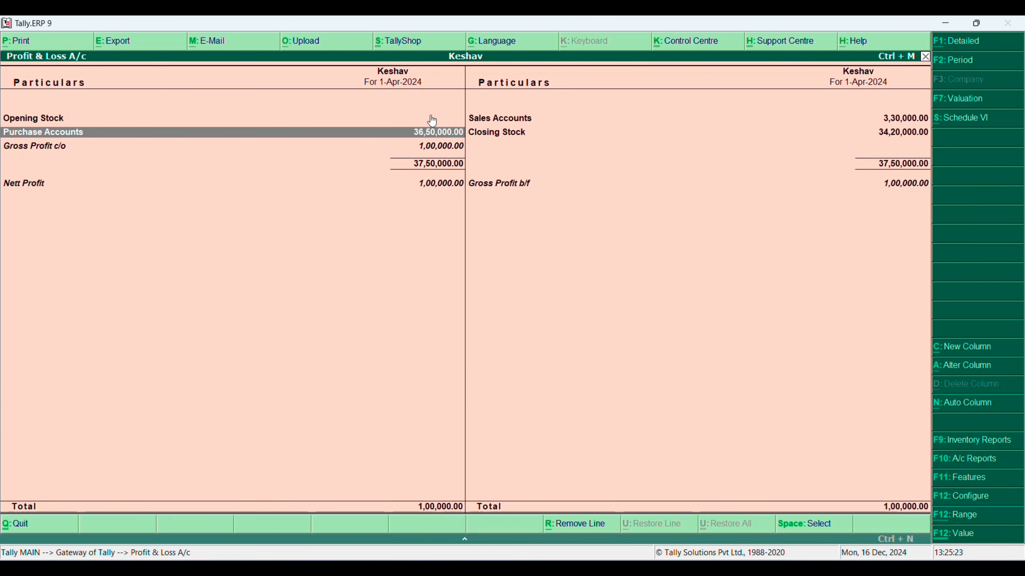
click(912, 122)
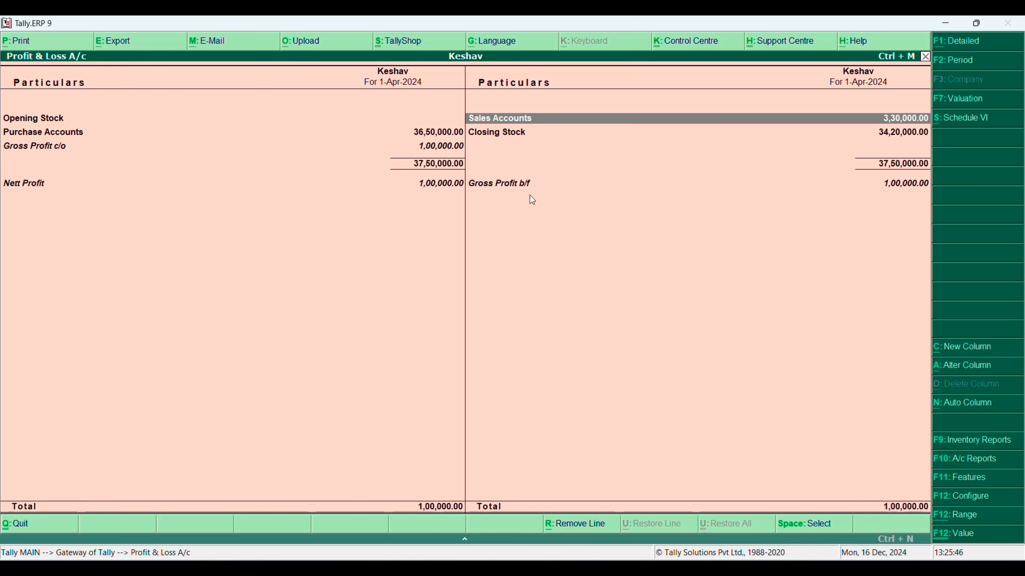
click(395, 184)
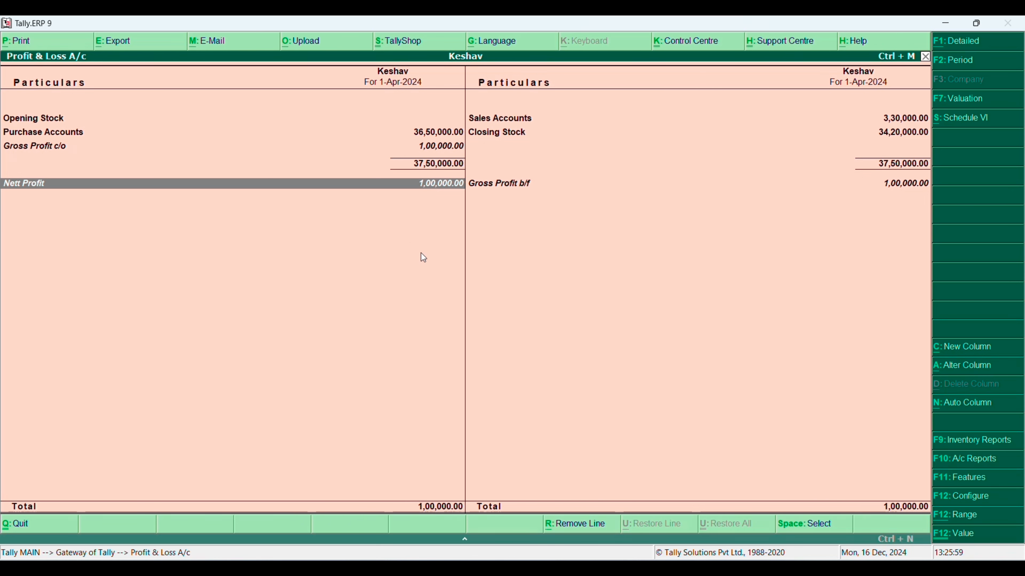
key(Escape)
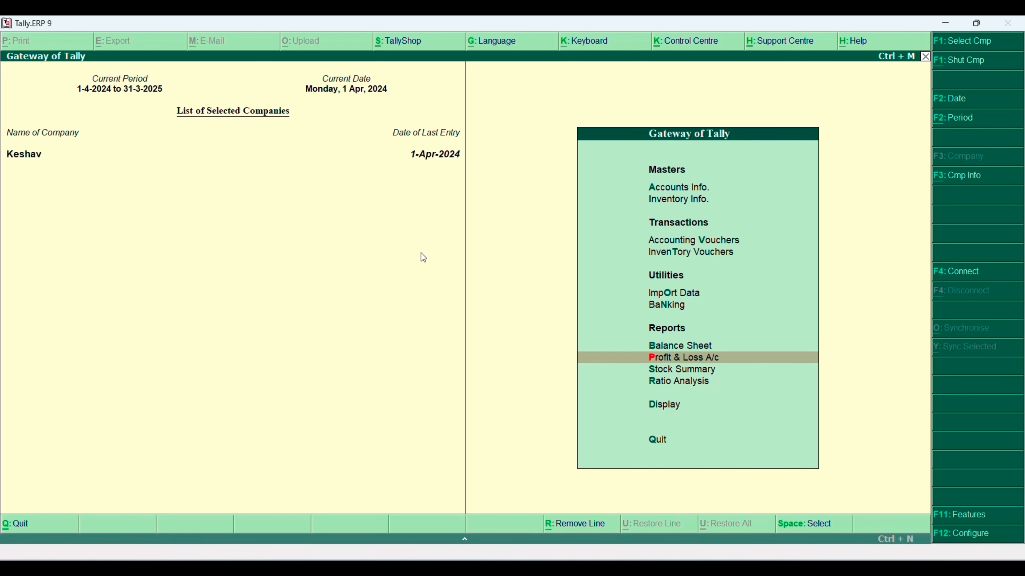